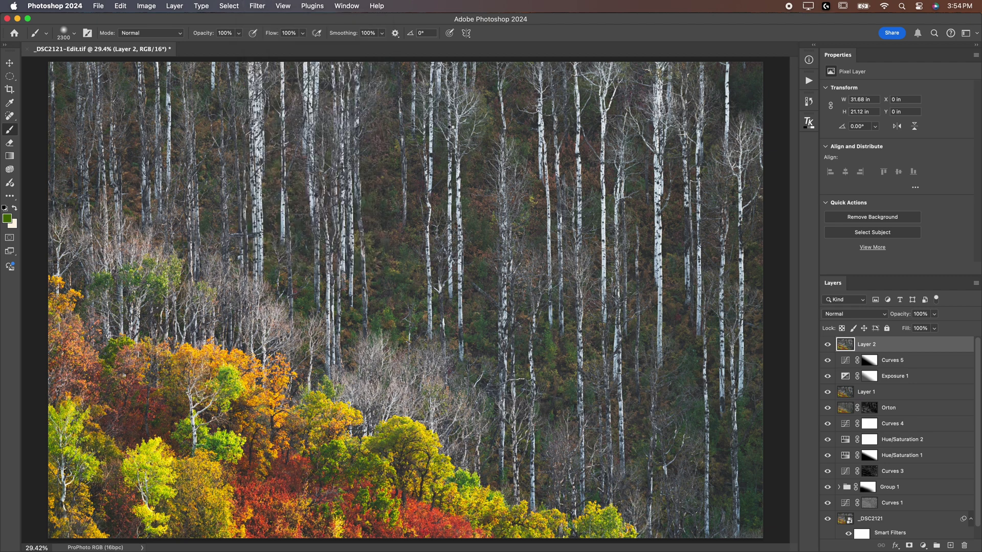
Step: Open the Camera Raw Filter on the layered fall forest image in Photoshop
click(744, 180)
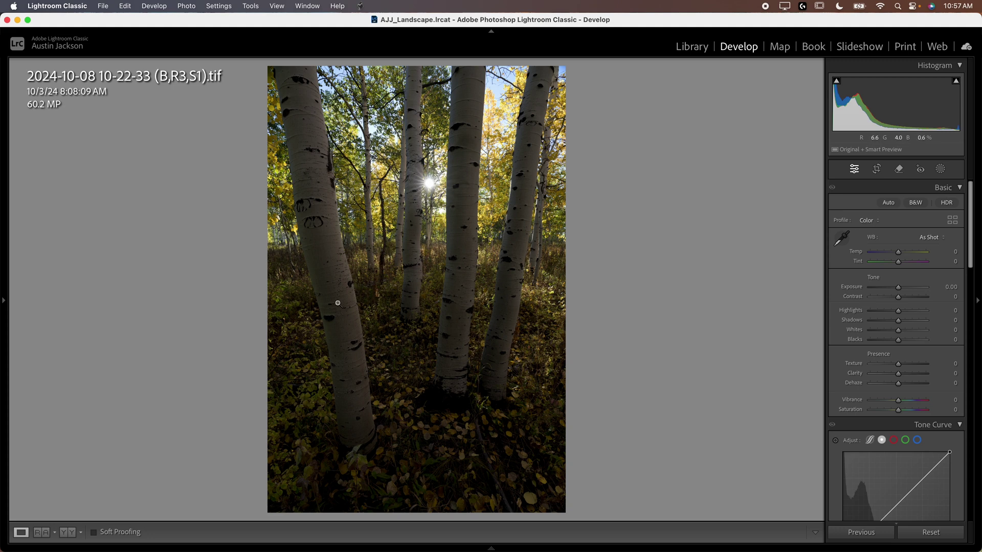
Step: Zoom in to check detail, then raise the aspen photo's Exposure to +0.80
drag(350, 311, 511, 333)
drag(898, 287, 904, 291)
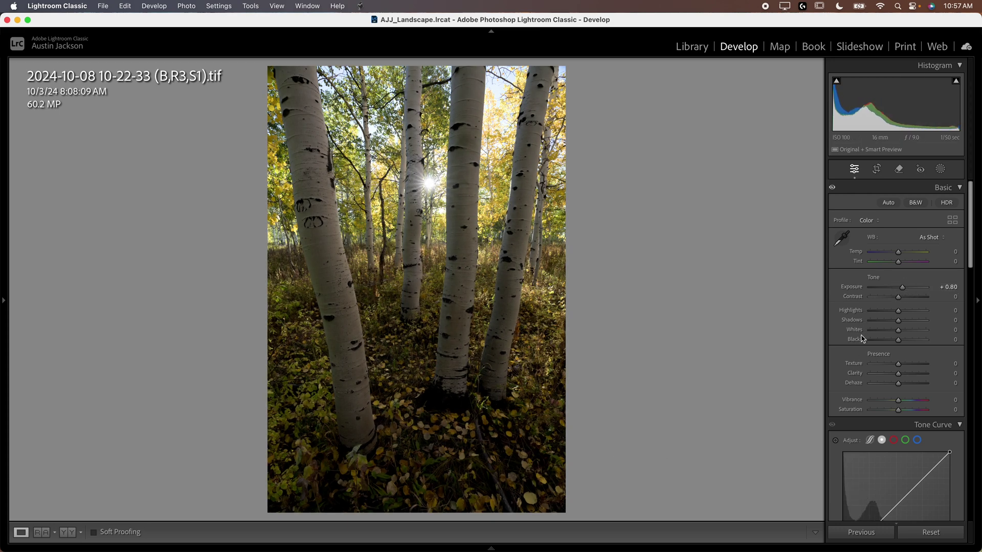
scroll(860, 412, down, 3)
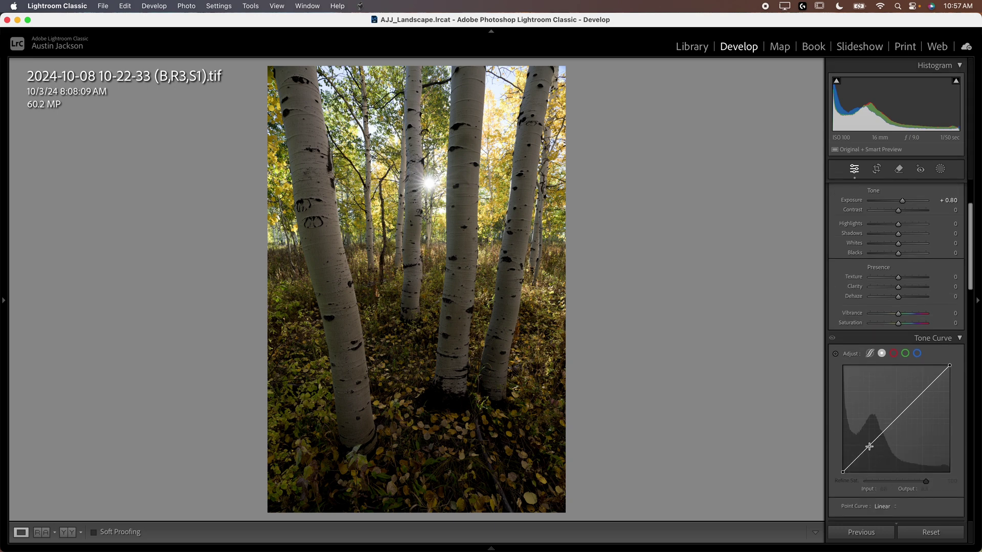
Step: Add shadow and highlight points to the Point Curve for an S-shaped contrast curve
drag(870, 447, 871, 449)
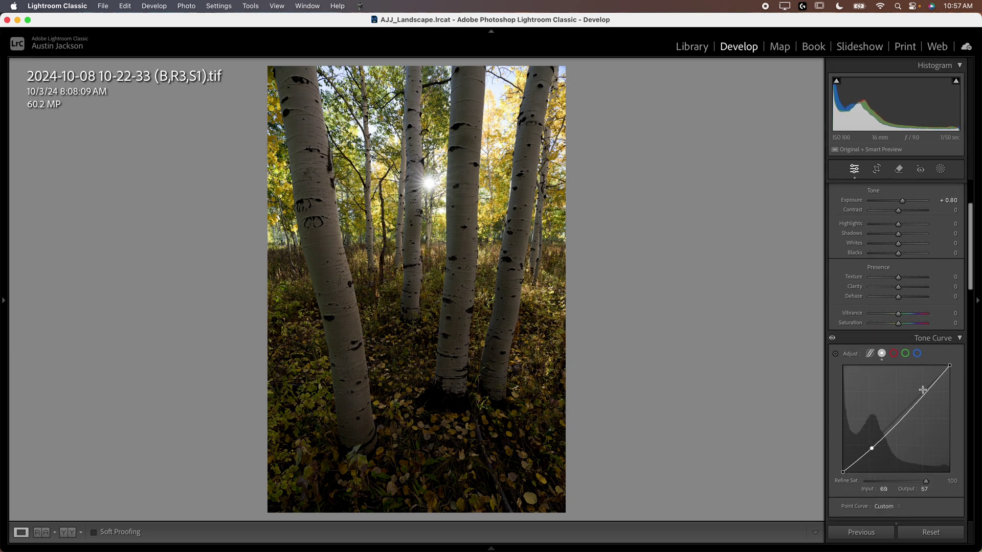
drag(923, 396, 919, 392)
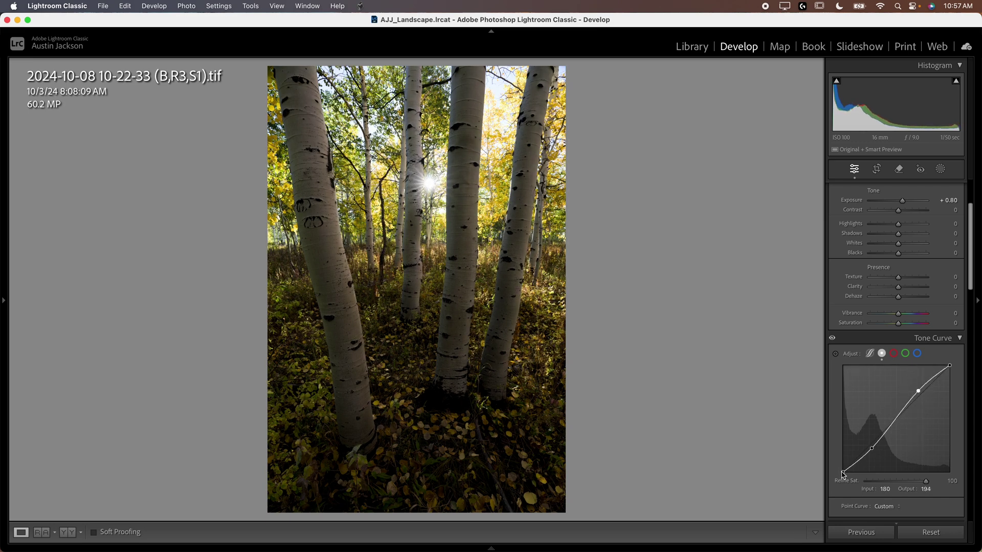
mouse_move(843, 471)
mouse_down()
mouse_move(837, 460)
mouse_move(830, 468)
mouse_move(875, 449)
mouse_move(842, 467)
mouse_up()
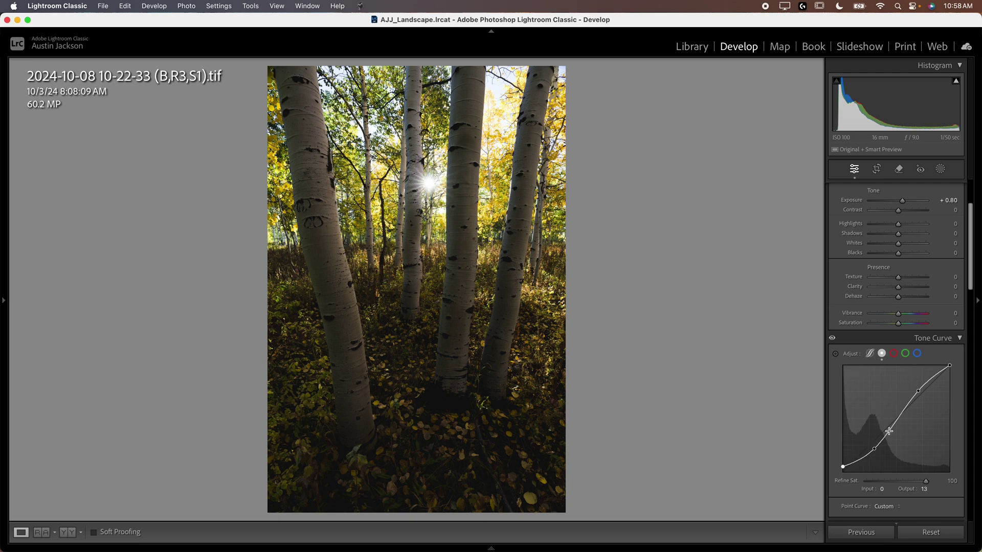
drag(889, 431, 889, 429)
key(super+z)
Step: Set the point curve's black point output to 7
scroll(886, 358, down, 2)
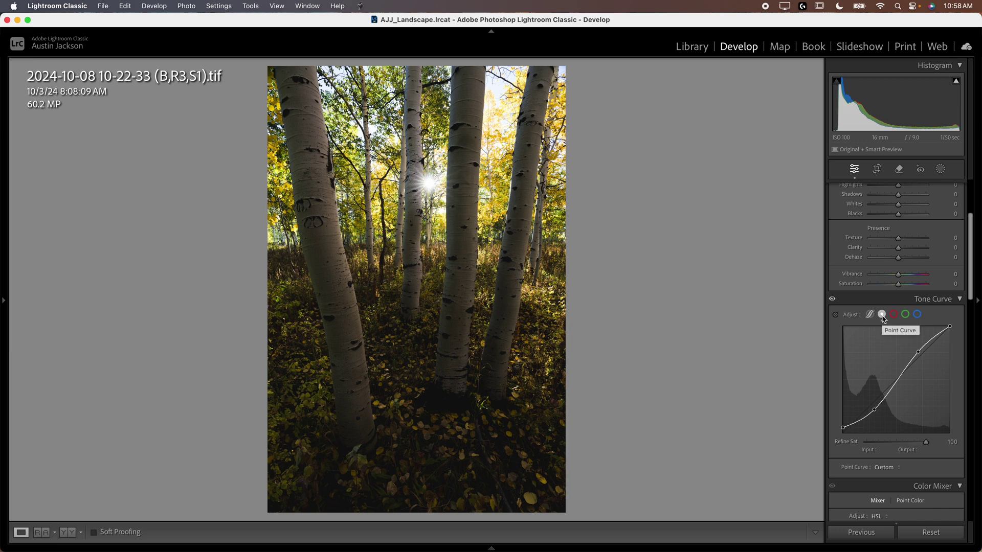
click(870, 315)
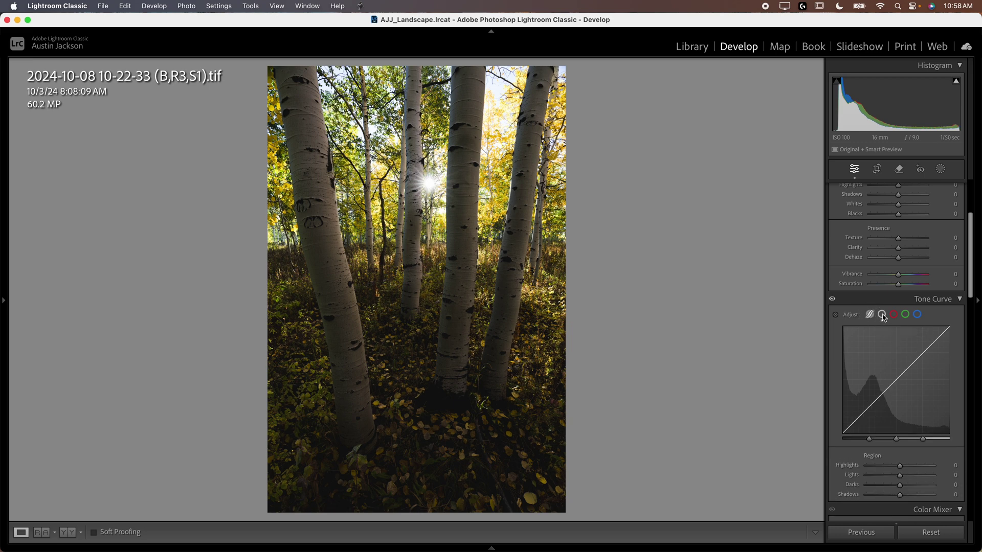
click(882, 315)
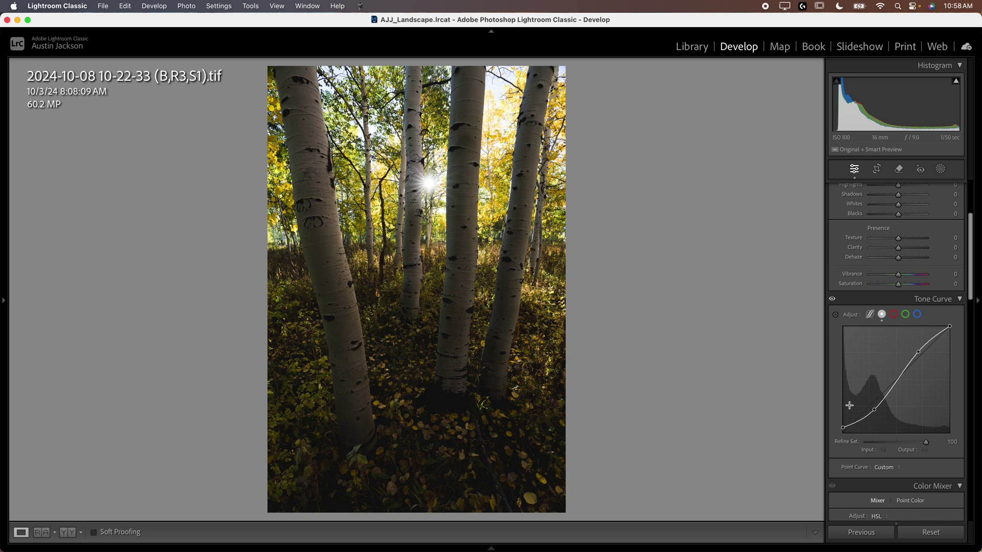
drag(844, 427, 842, 431)
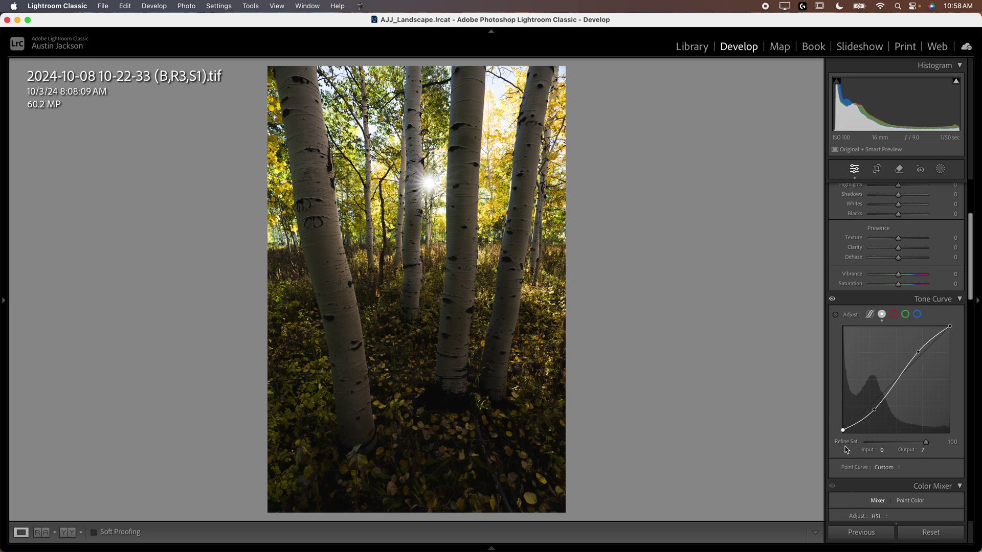
scroll(864, 399, up, 5)
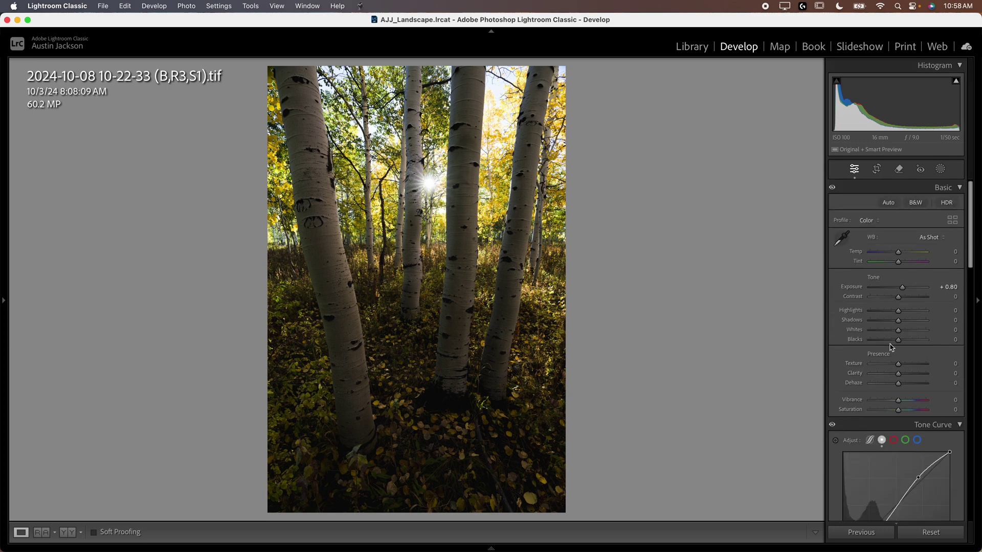
Step: Settle Highlights at −21 after trying several values
click(884, 311)
drag(885, 314, 838, 321)
key(super+z)
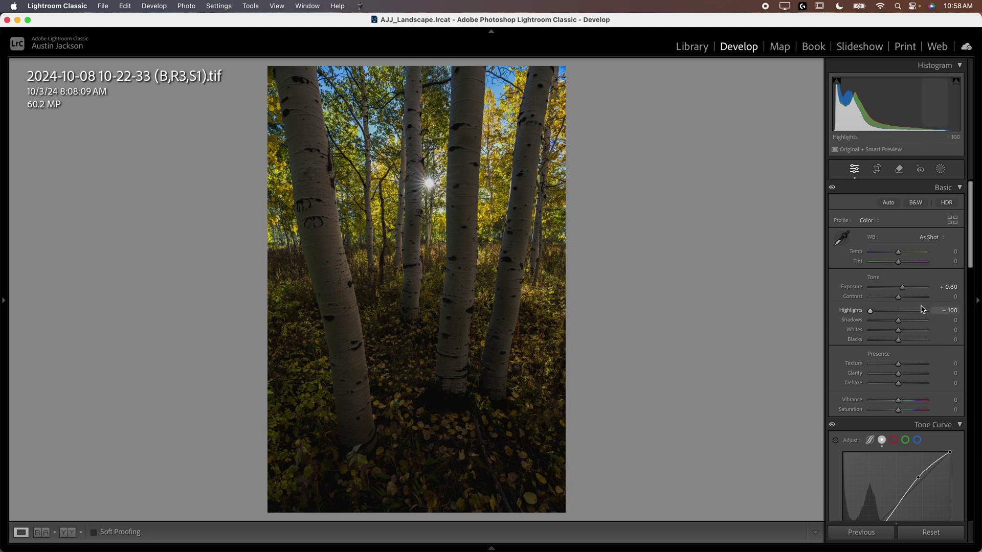
mouse_move(870, 311)
mouse_down()
mouse_move(894, 313)
mouse_move(852, 314)
mouse_up()
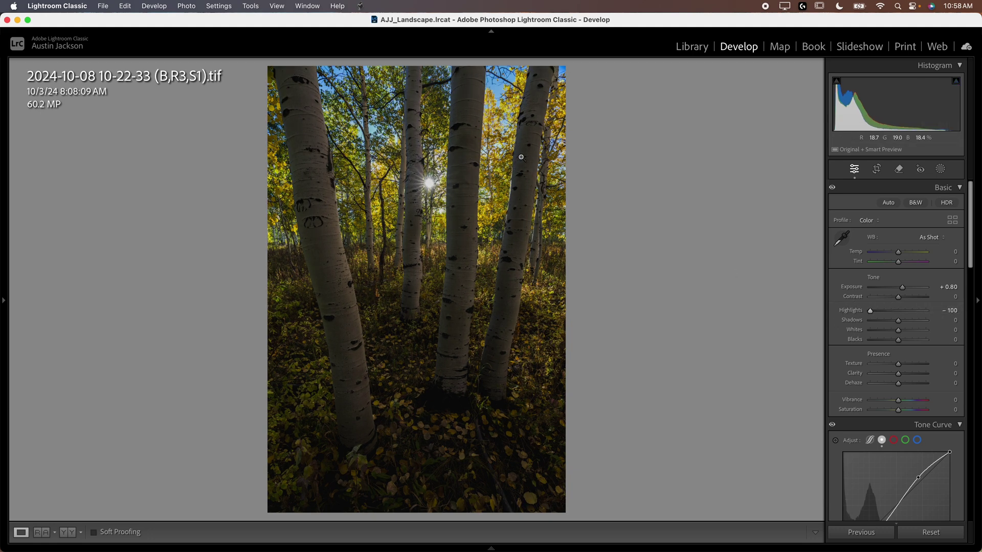
drag(870, 311, 927, 310)
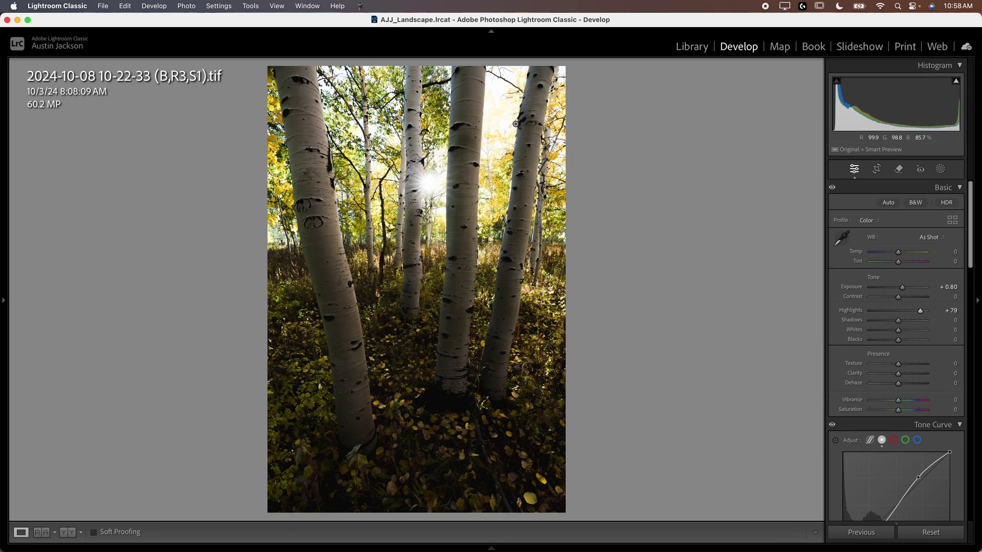
click(900, 313)
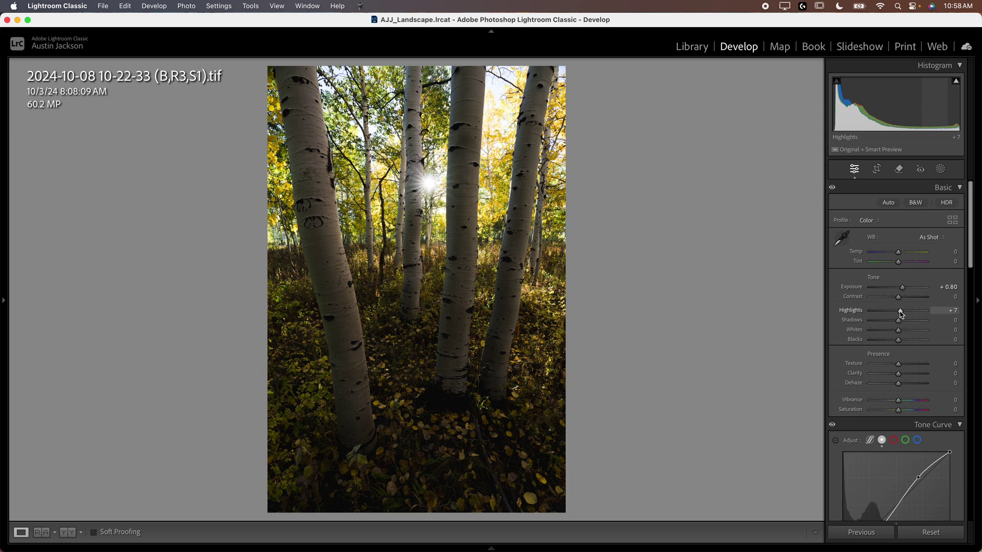
click(892, 312)
drag(892, 312, 891, 312)
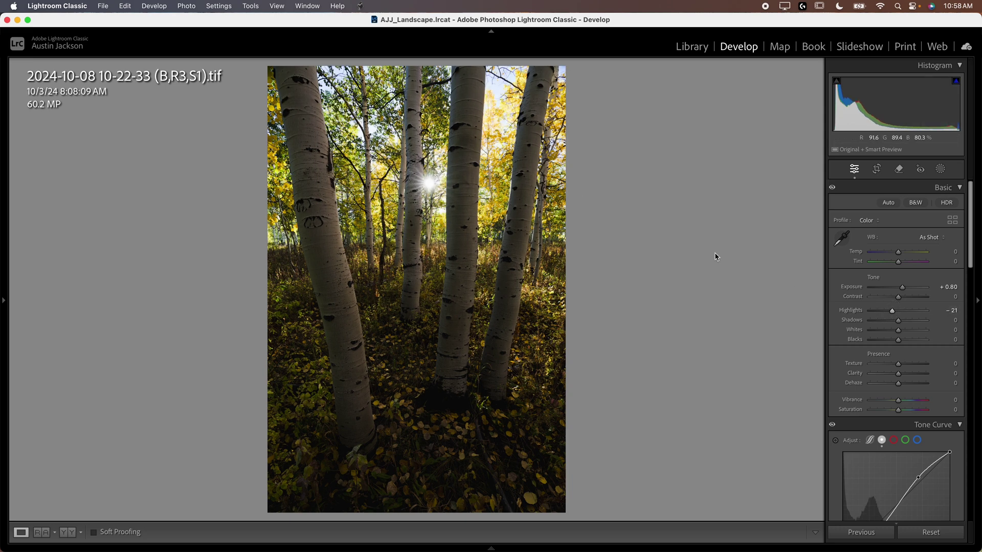
Step: Set Shadows to +23 and raise Whites to +23
drag(912, 324, 959, 324)
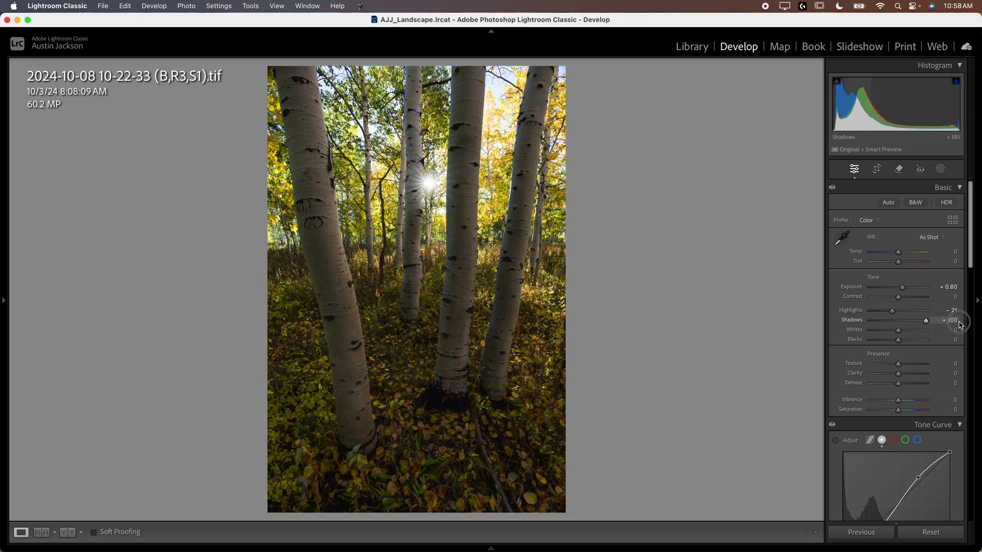
drag(959, 325, 903, 328)
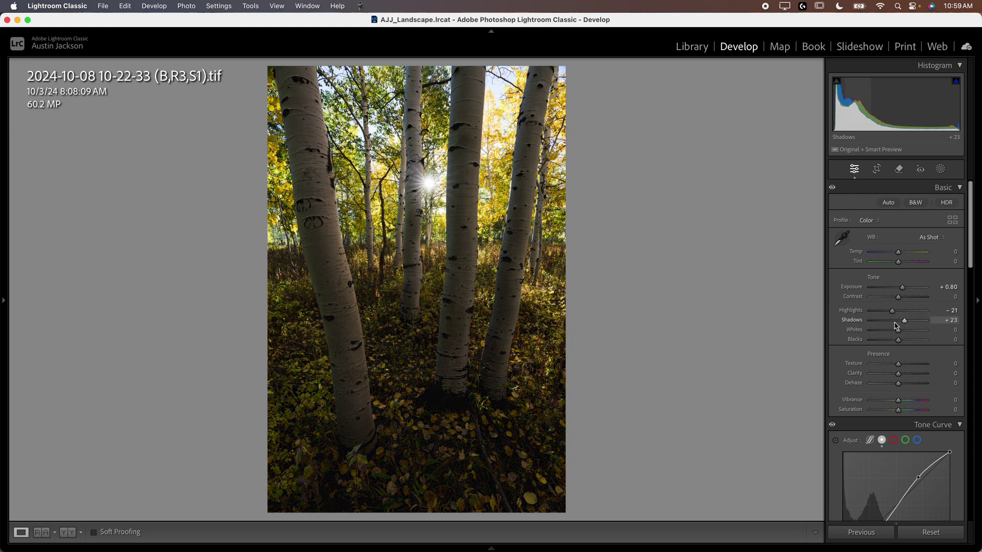
mouse_move(898, 330)
mouse_down()
mouse_move(921, 335)
mouse_move(884, 341)
mouse_move(904, 343)
mouse_up()
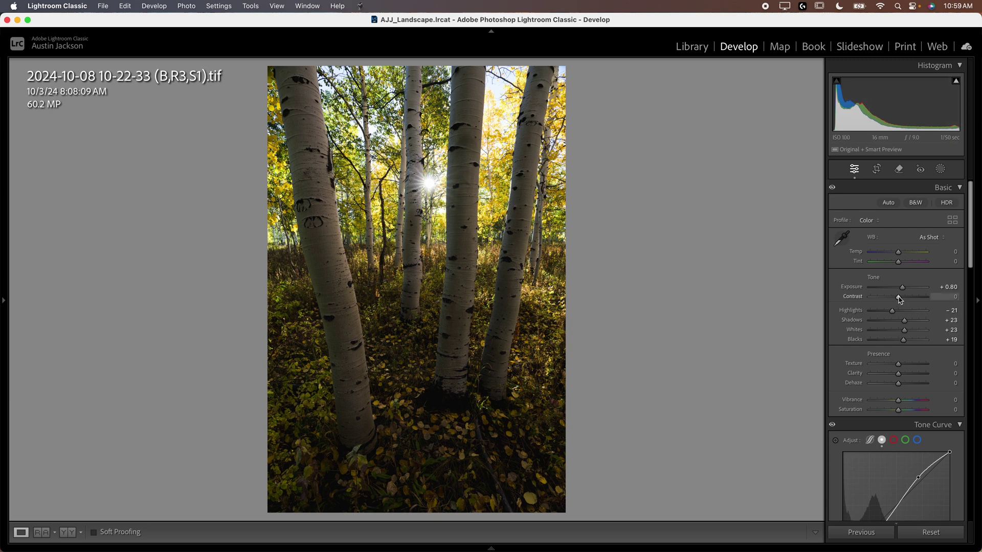
Step: Inspect the trunks at 1:1, then set Texture to +11 and Clarity to +10
scroll(900, 307, down, 3)
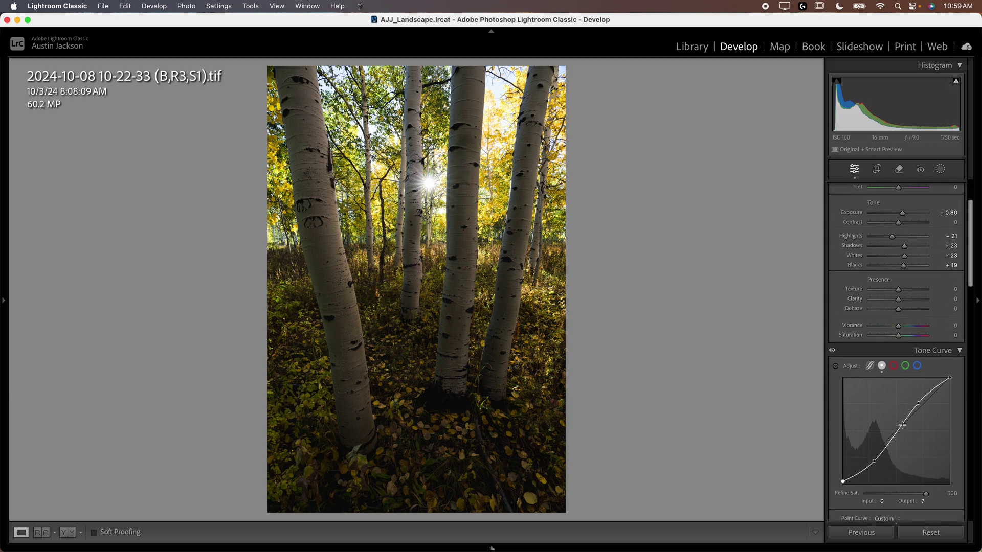
scroll(905, 399, up, 1)
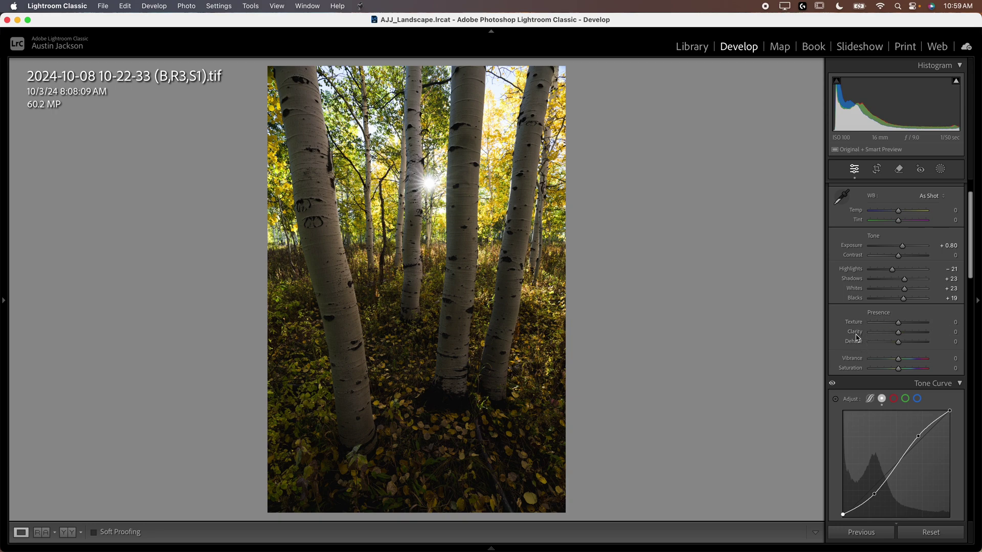
click(425, 336)
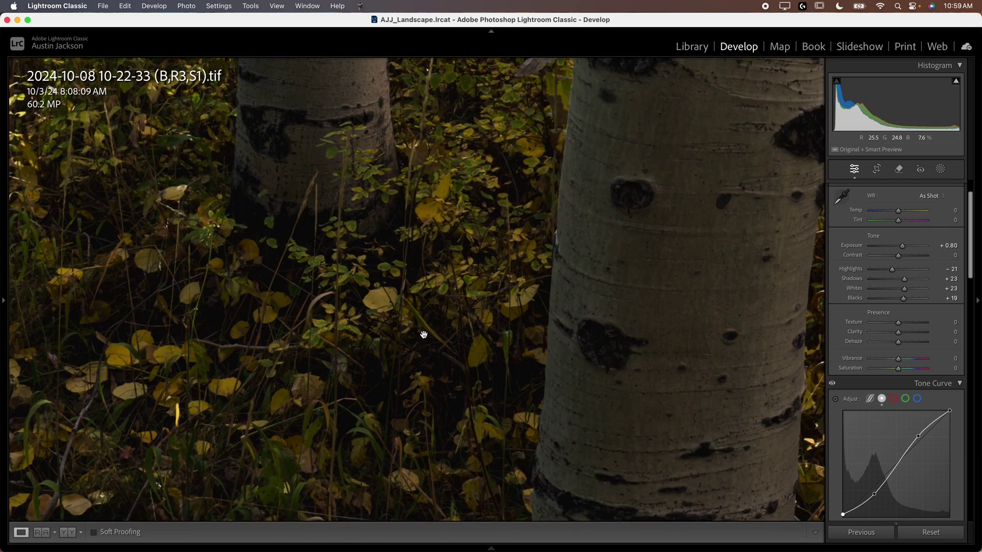
drag(541, 236, 480, 329)
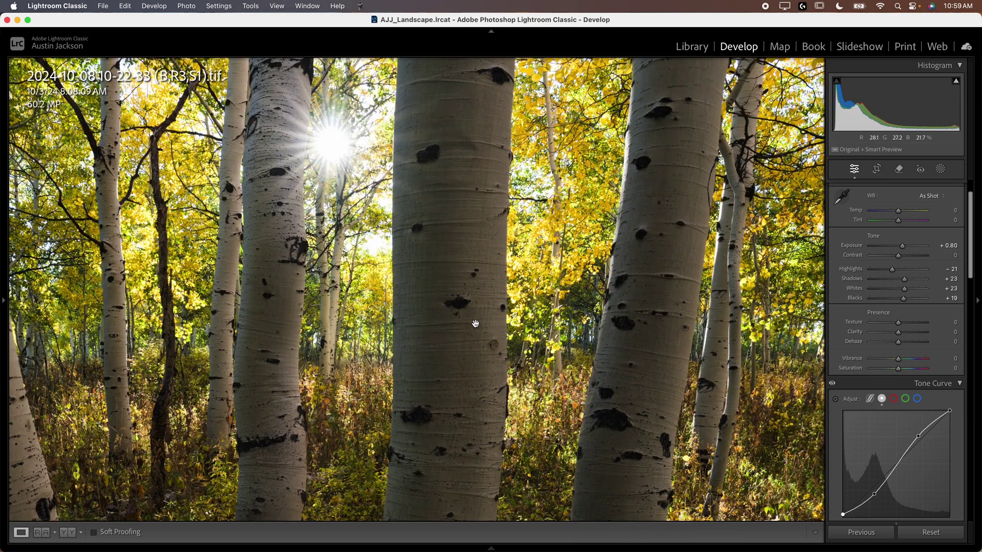
click(446, 336)
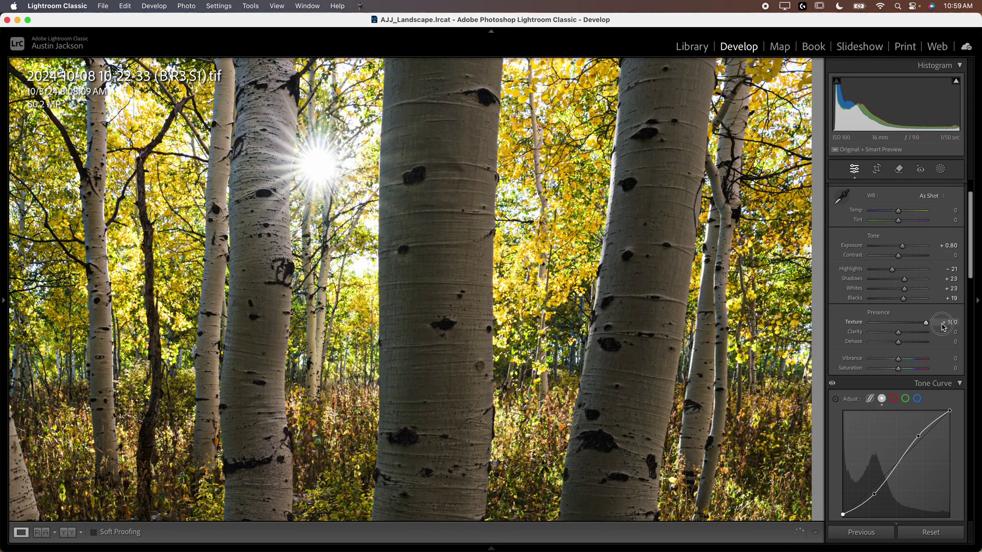
drag(944, 326, 901, 335)
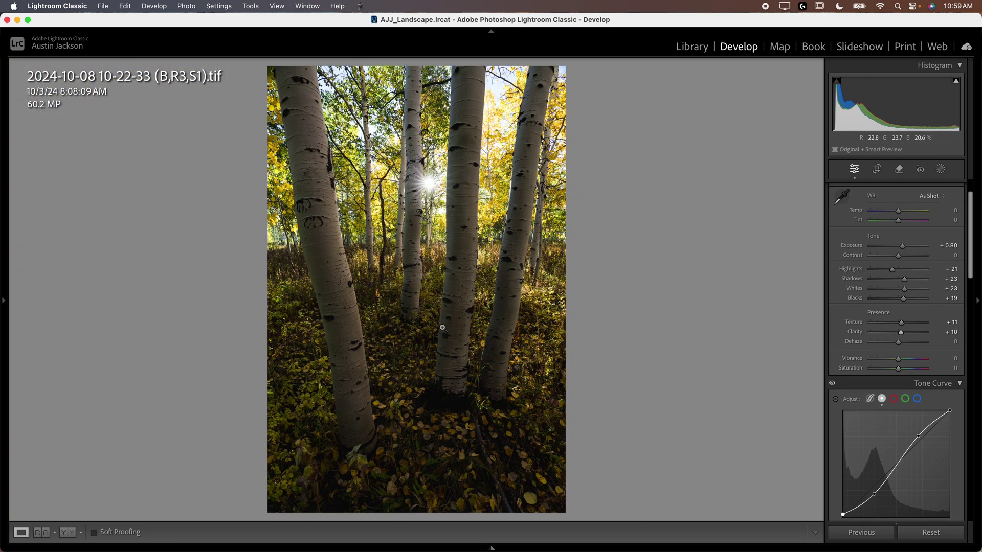
click(440, 324)
click(499, 343)
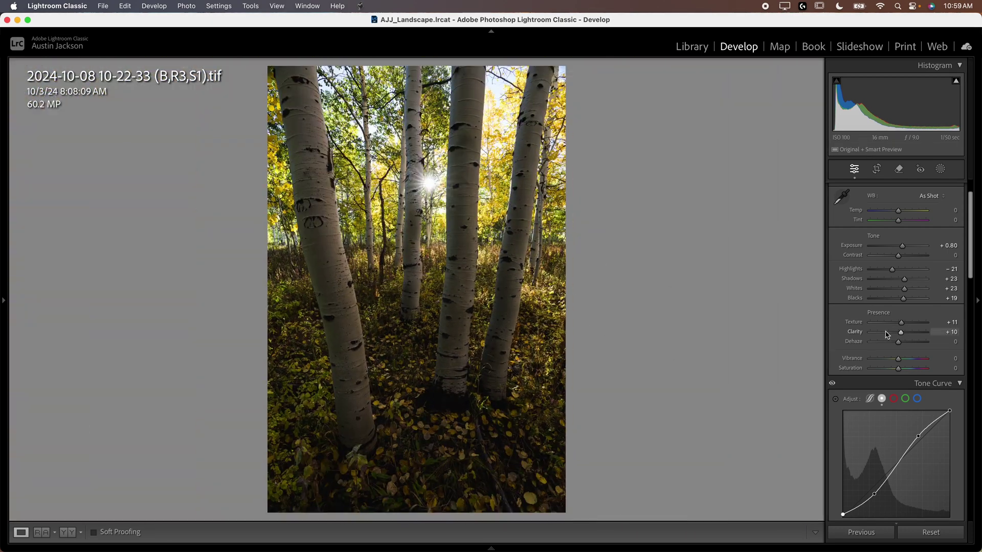
scroll(869, 353, up, 2)
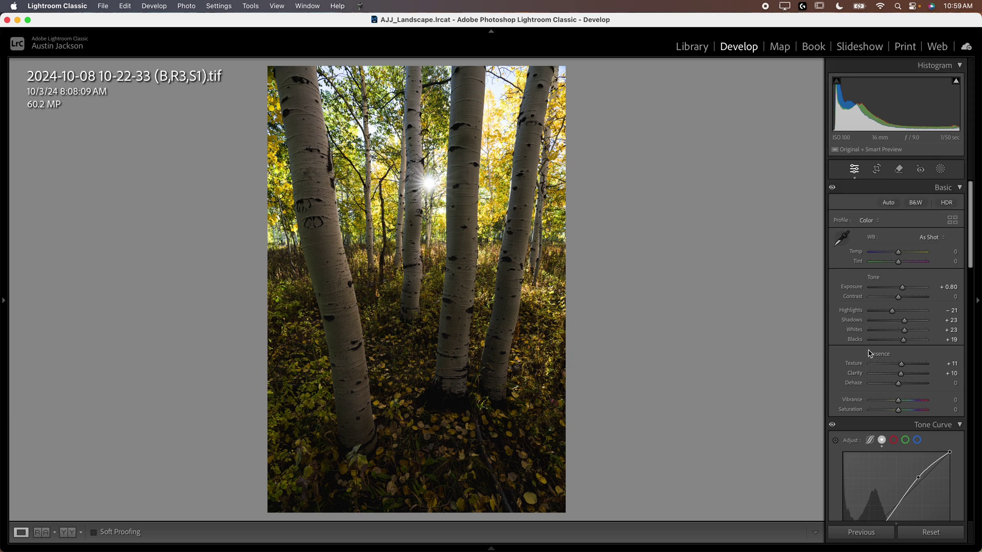
Step: Raise Vibrance to +15 and Saturation to +7 for golden tones
scroll(879, 361, down, 2)
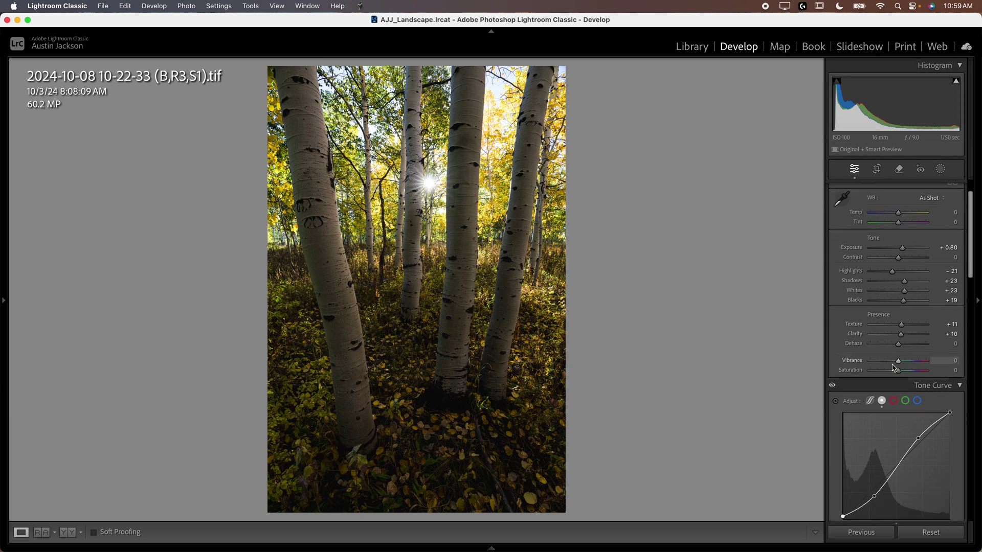
drag(899, 363, 901, 374)
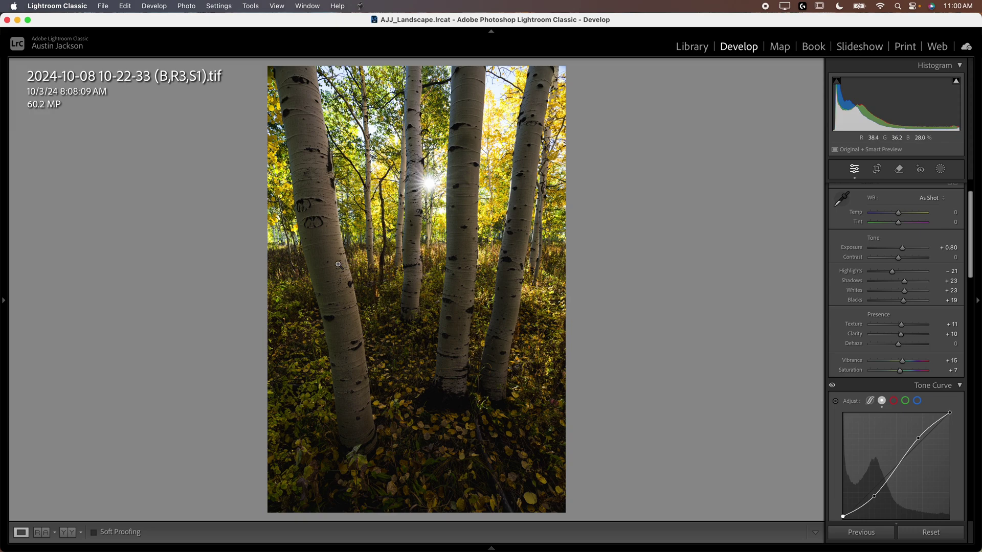
drag(334, 263, 348, 291)
Step: Try warmer white balance Temp values, undoing and resetting Temp to zero
drag(899, 213, 909, 214)
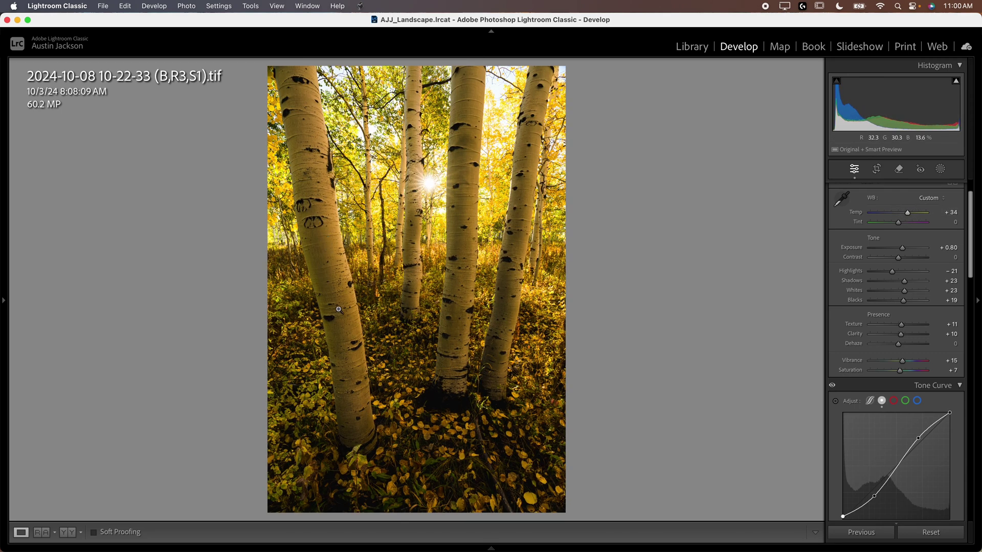
key(super+z)
double_click(910, 215)
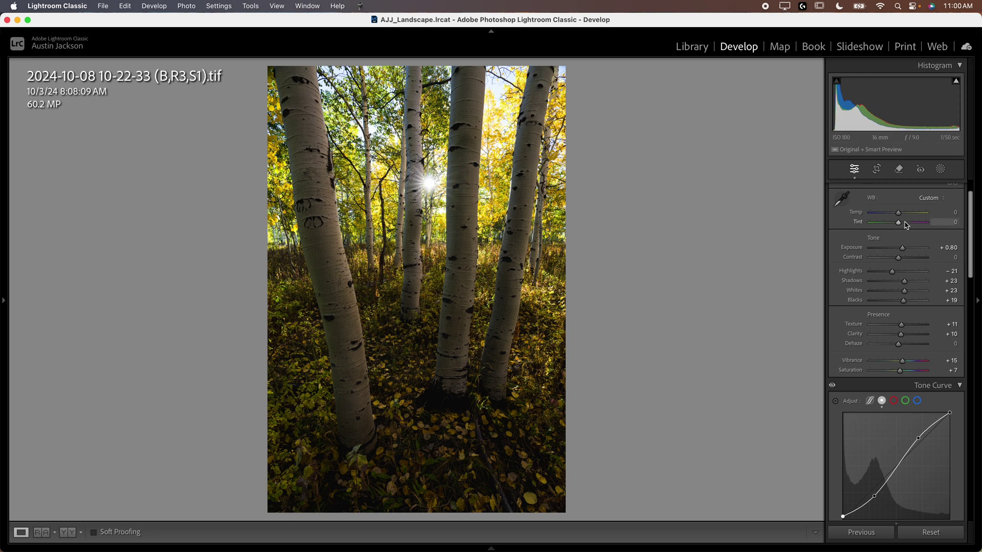
mouse_move(898, 212)
mouse_down()
mouse_move(911, 213)
mouse_move(889, 214)
mouse_up()
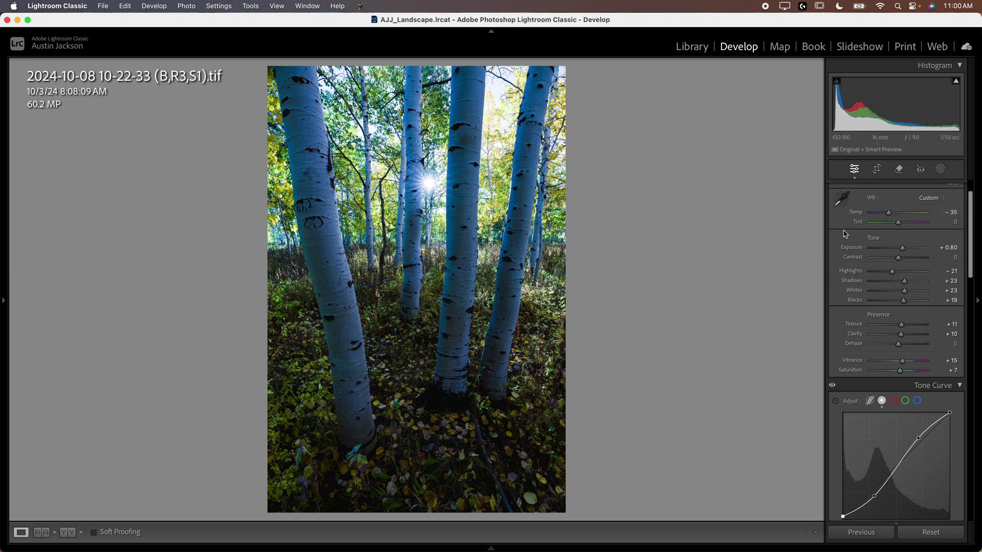
key(super+z)
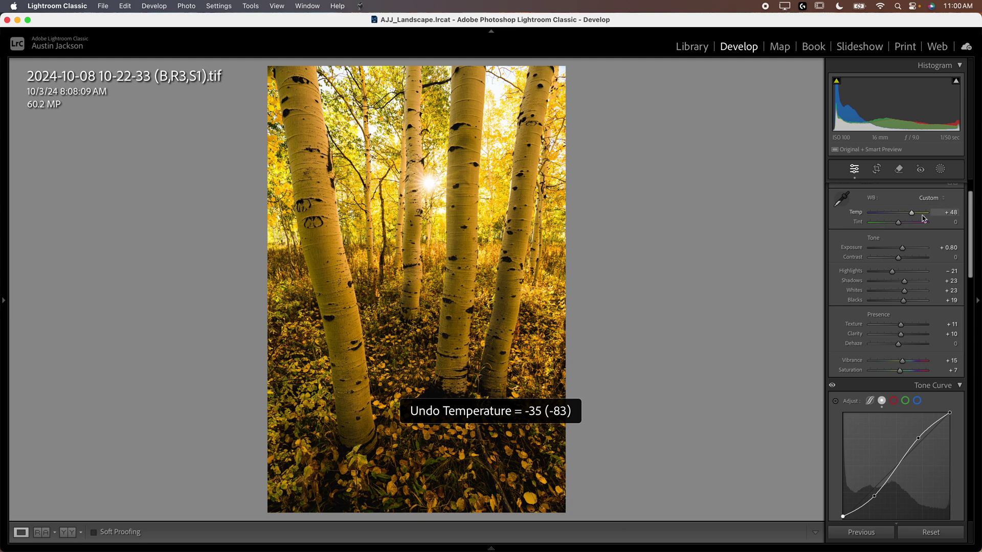
double_click(912, 213)
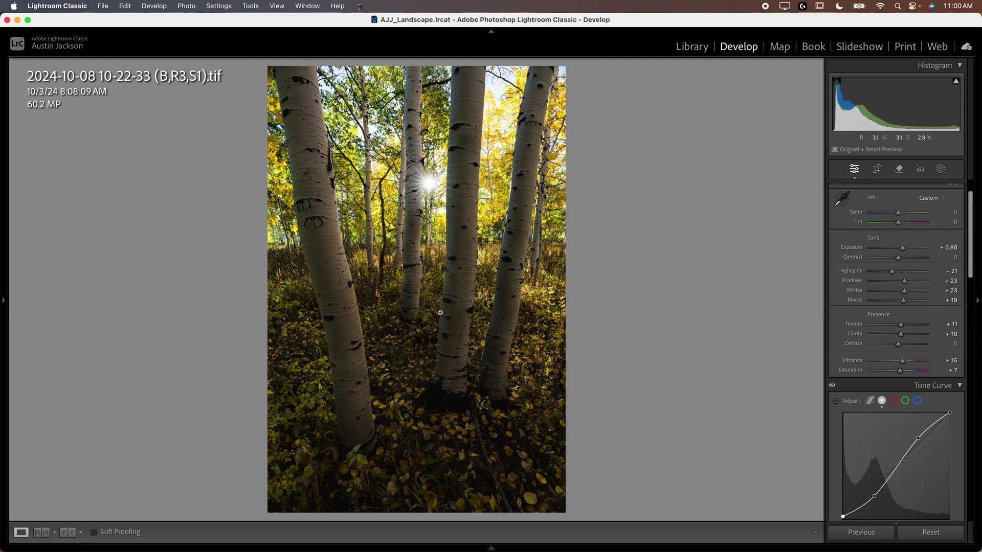
Step: Set white balance Tint to +10 and Temp to −4
drag(900, 225, 901, 215)
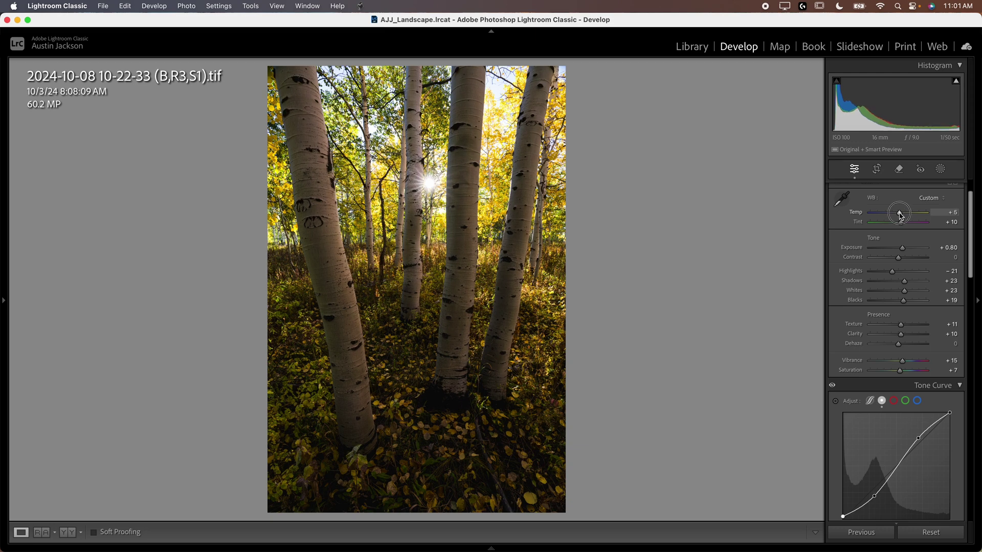
drag(899, 214, 899, 215)
drag(898, 215, 899, 214)
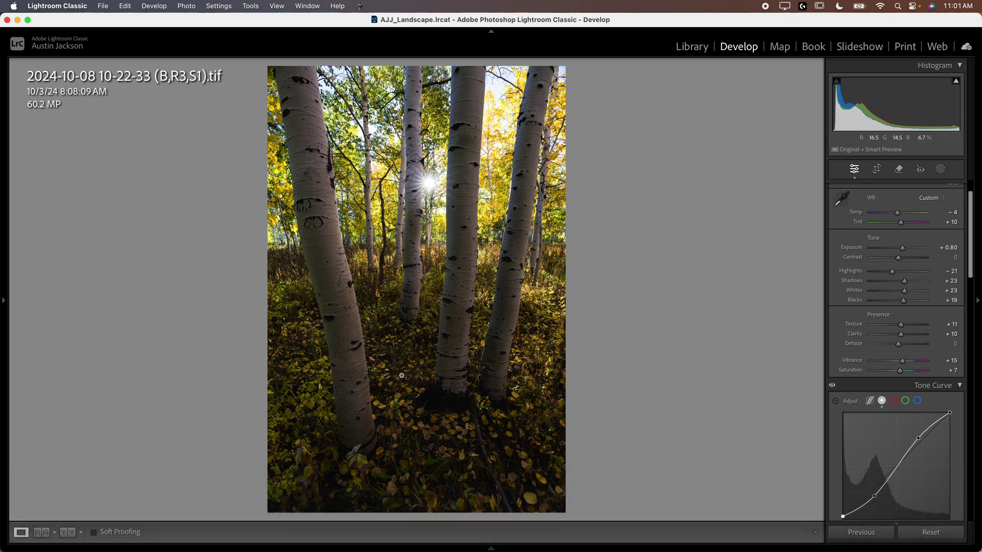
Step: In HSL Hue, shift Green to −93 and Yellow to −22, comparing before and after
scroll(877, 409, down, 10)
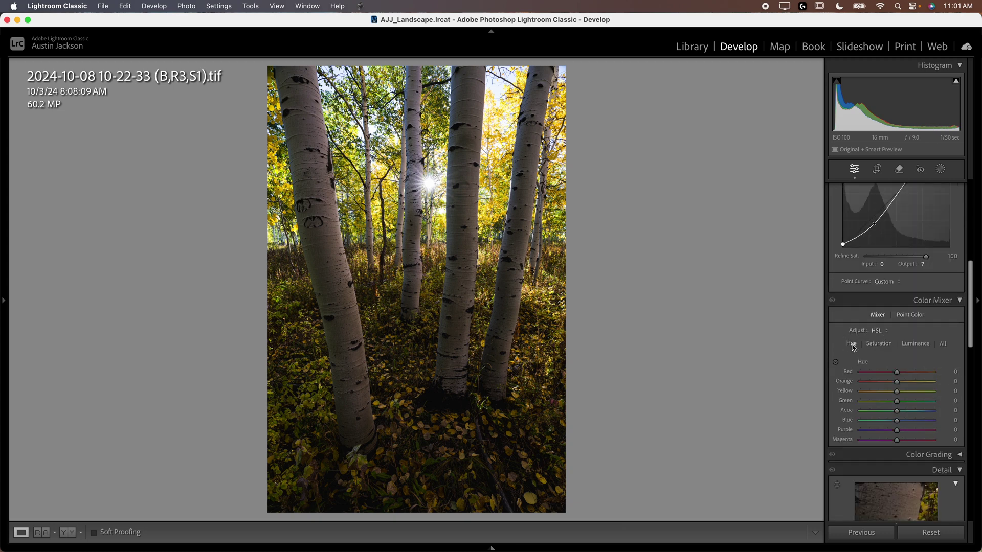
click(429, 99)
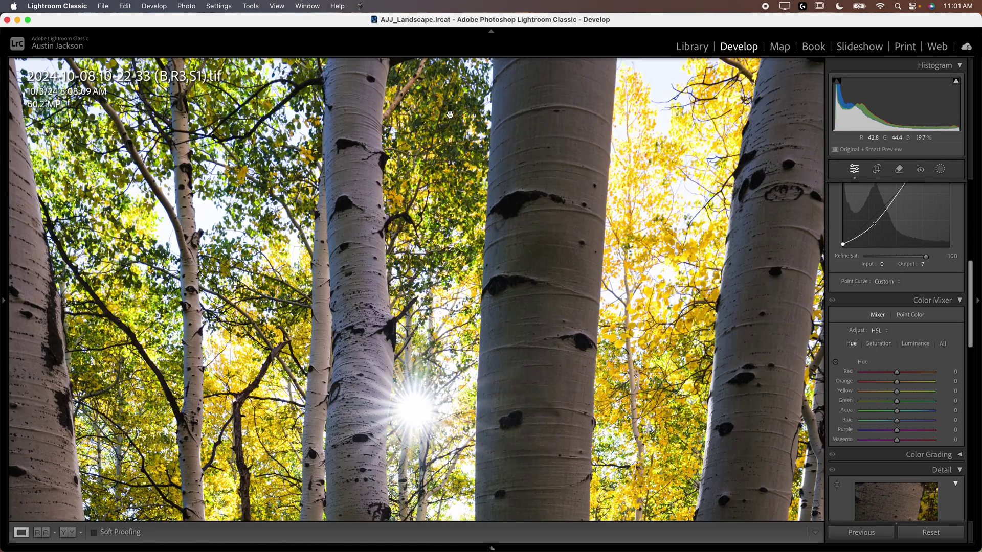
drag(430, 99, 448, 254)
click(464, 203)
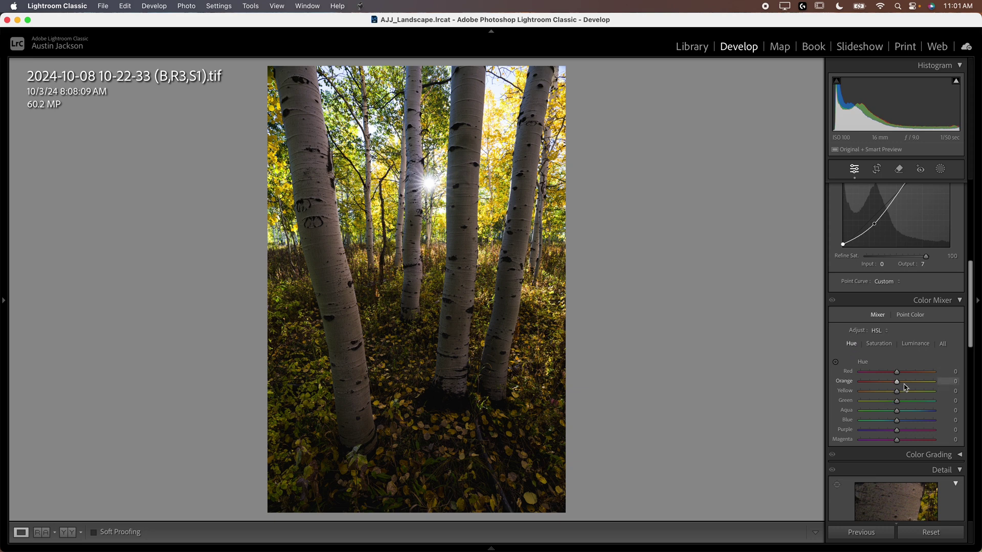
drag(898, 403, 841, 402)
click(800, 398)
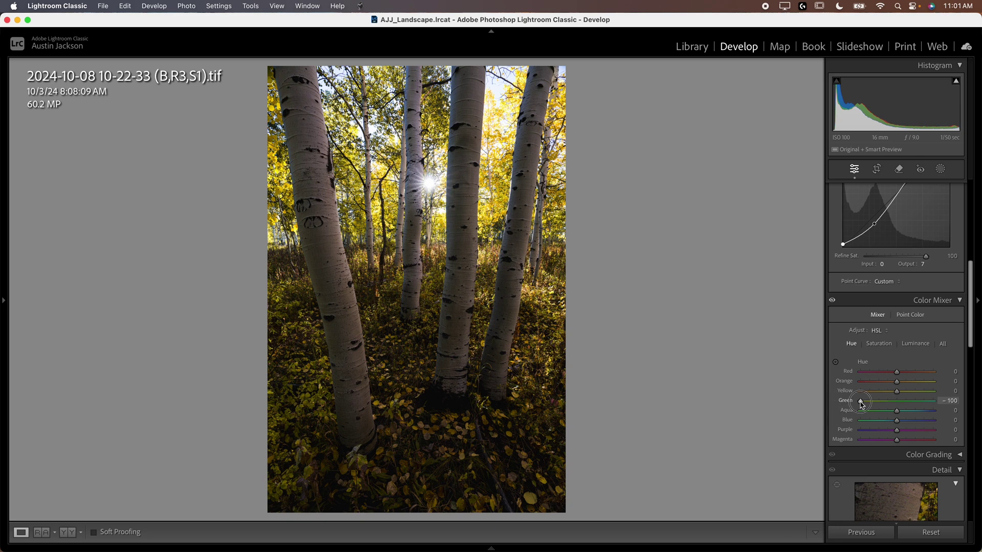
drag(860, 402, 890, 402)
click(833, 302)
Step: In HSL Saturation, raise Yellow to +26 and desaturate Blue
click(887, 345)
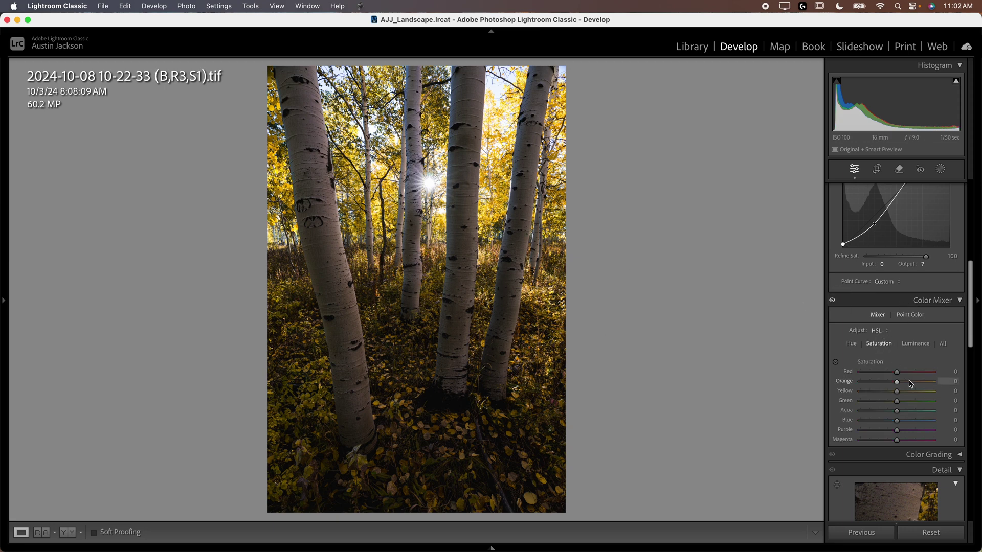
mouse_move(911, 396)
mouse_down()
mouse_move(927, 394)
mouse_move(907, 397)
mouse_move(912, 381)
mouse_move(905, 391)
mouse_up()
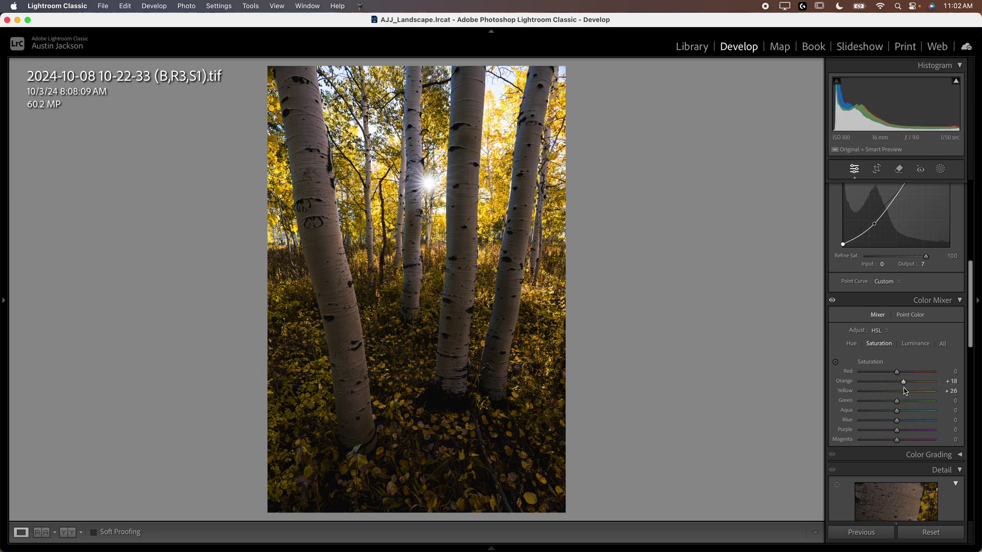
mouse_move(899, 422)
mouse_down()
mouse_move(845, 438)
mouse_move(932, 422)
mouse_move(913, 425)
mouse_up()
Step: Brighten Blue luminance to +38 and bring up the Masking tools
click(915, 344)
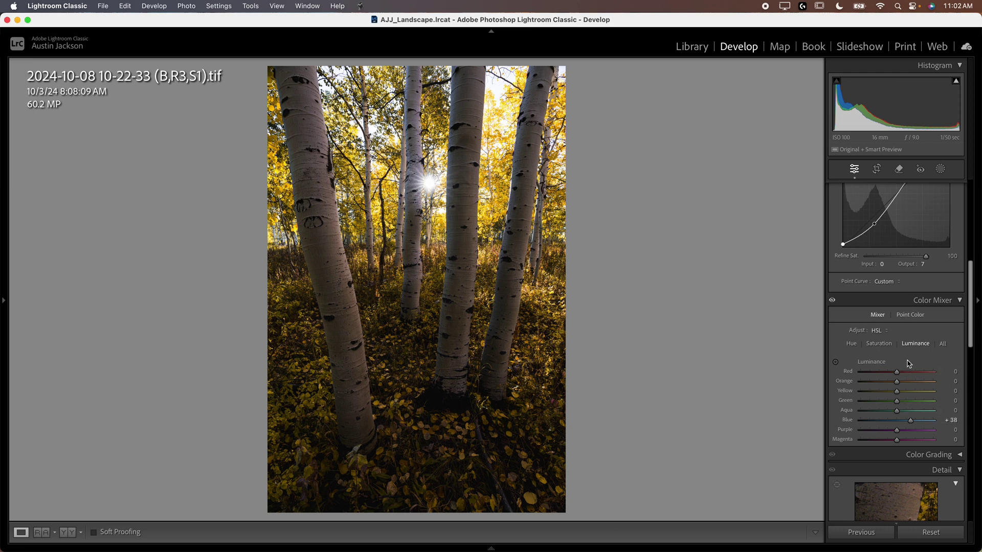
scroll(891, 353, up, 10)
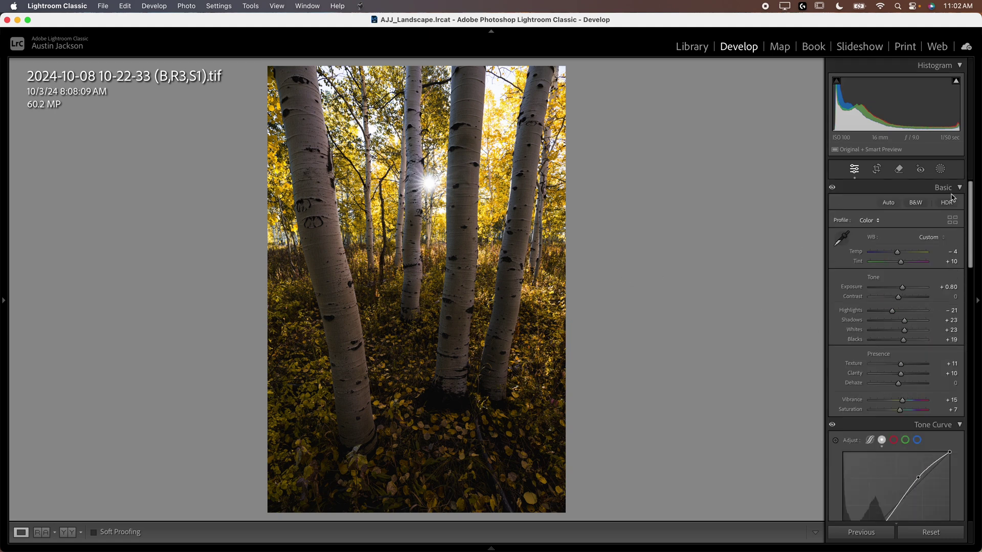
click(940, 170)
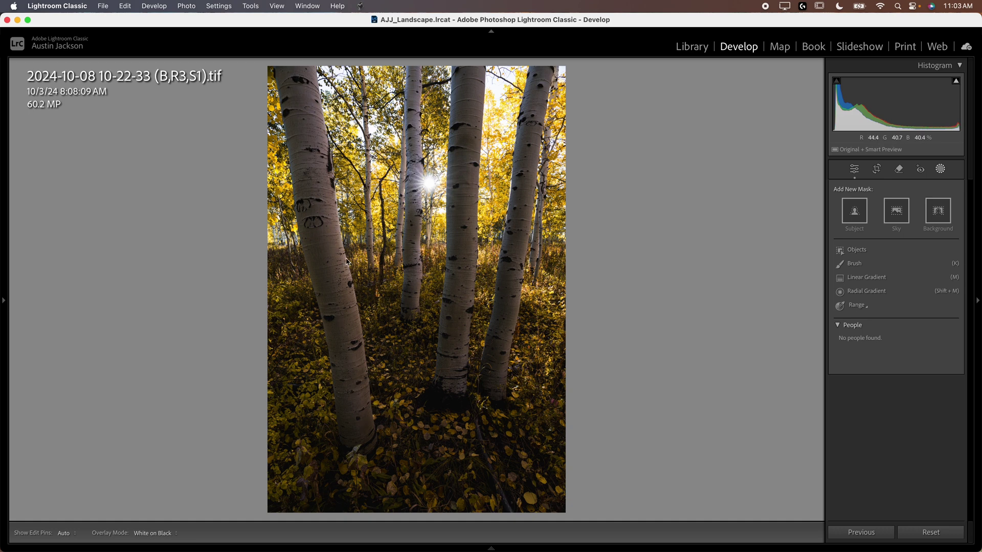
Step: Add a Color Range mask sampled from the yellow aspen leaves
click(843, 306)
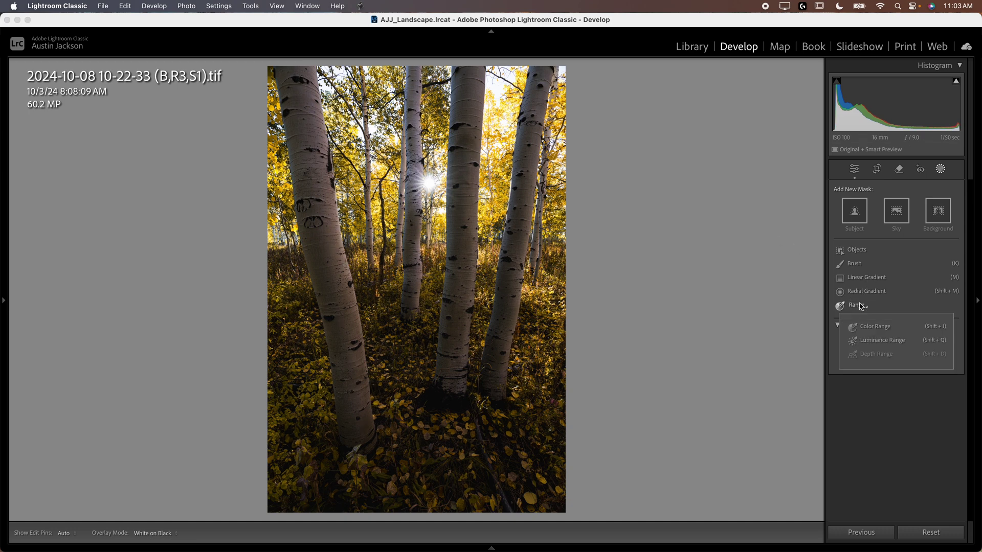
click(868, 328)
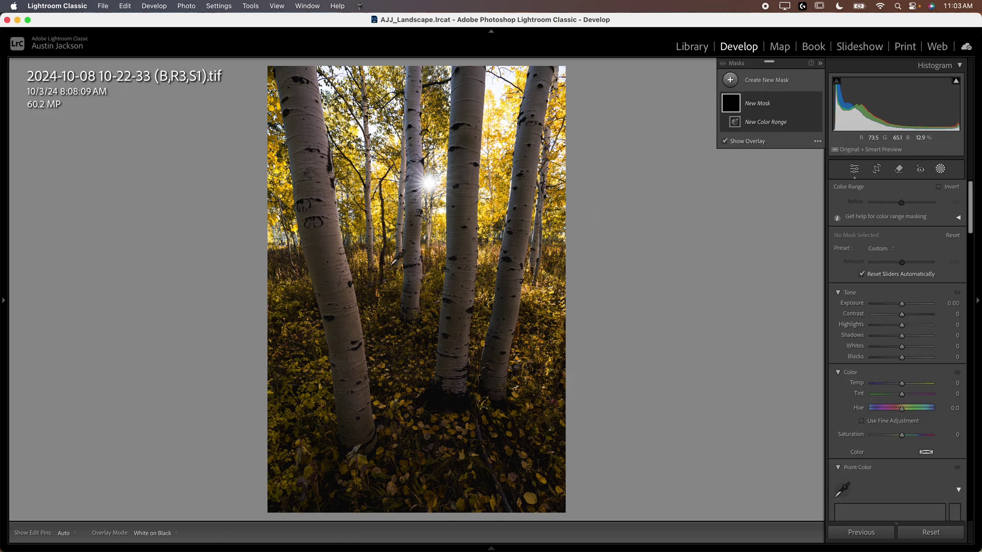
key(z)
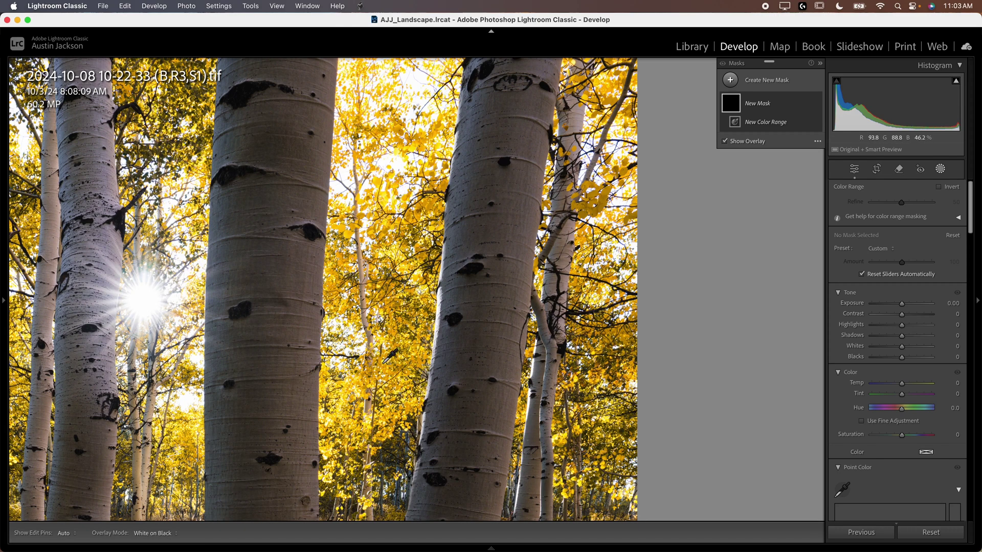
click(379, 362)
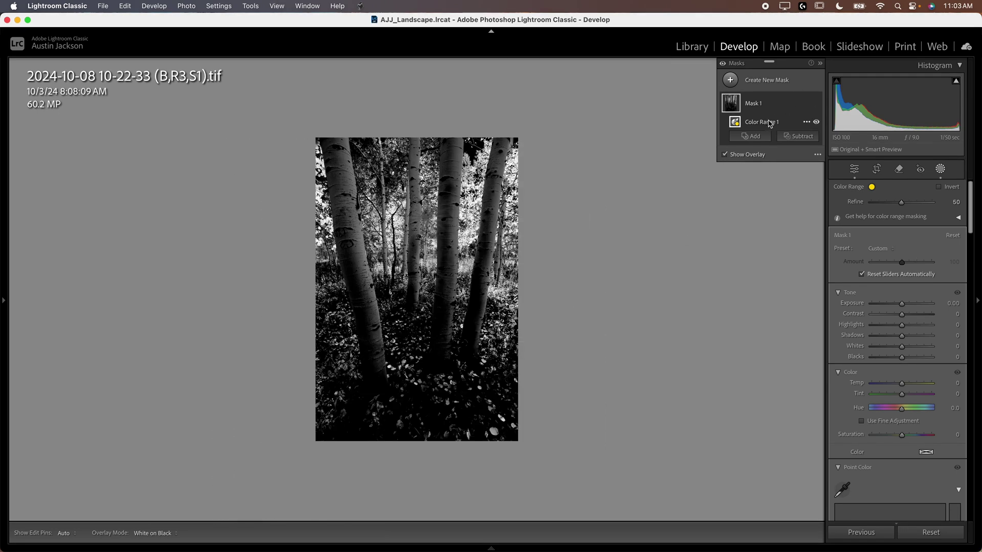
click(795, 138)
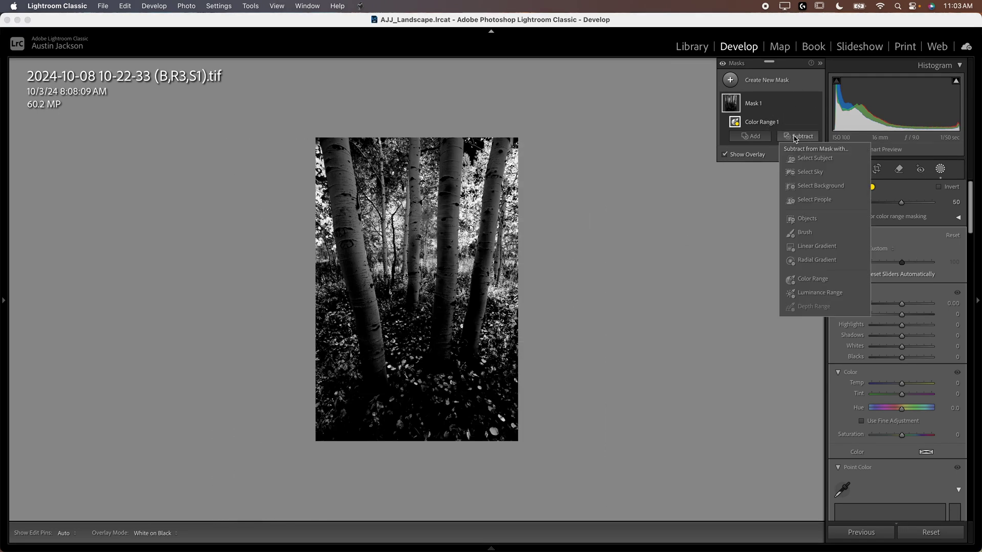
Step: Subtract a colour range sampled on a white trunk from the leaf mask, narrowing its Refine to 15
click(813, 279)
click(361, 248)
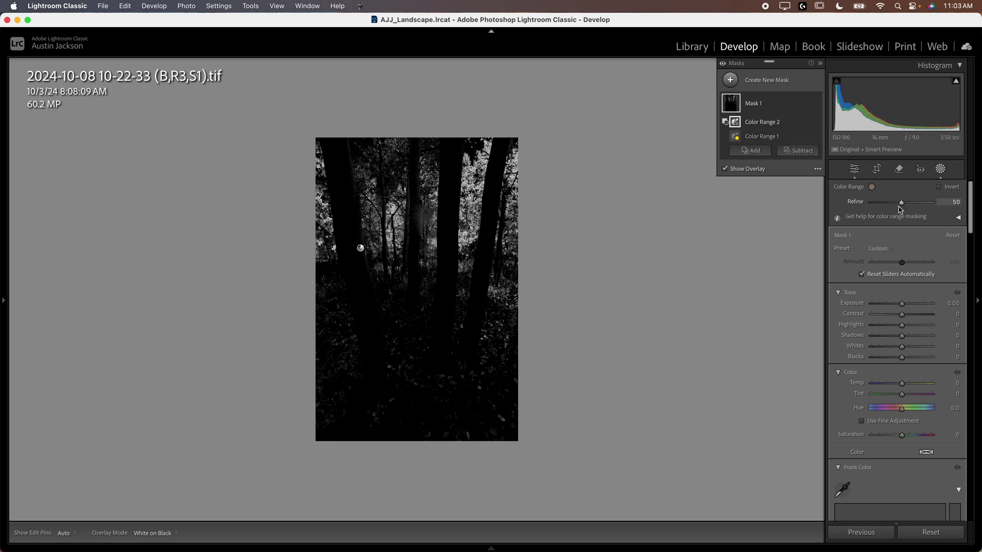
drag(902, 203, 881, 210)
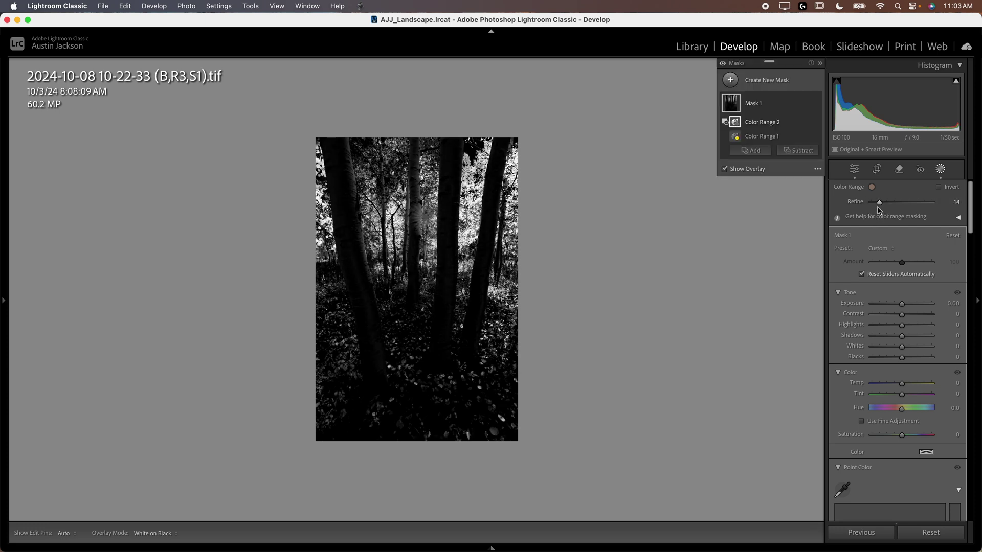
Step: Set the leaf colour range's Refine to 48 and warm the mask to Temp +24
click(762, 137)
mouse_move(751, 129)
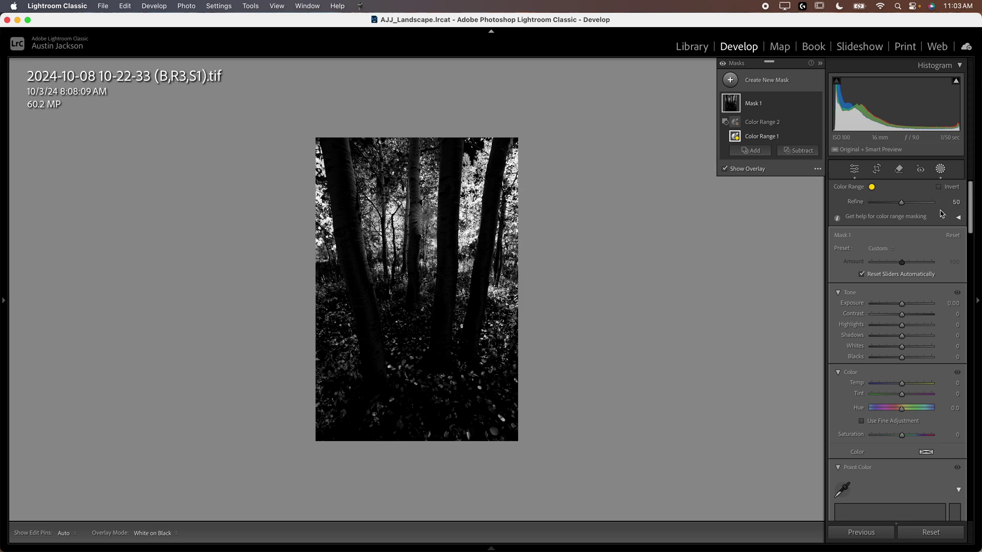
click(738, 139)
drag(901, 202, 902, 210)
mouse_move(903, 388)
mouse_down()
mouse_move(932, 390)
mouse_move(885, 387)
mouse_move(951, 388)
mouse_move(889, 388)
mouse_move(908, 387)
mouse_up()
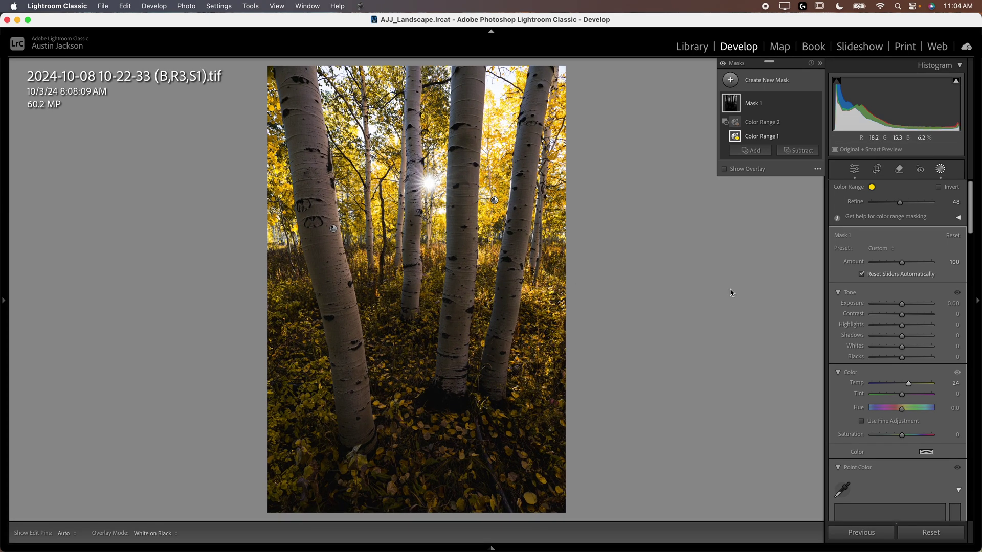
Step: Raise Mask 1's Temp to 40 and toggle the mask off and on to compare the warmed leaves
mouse_move(909, 388)
mouse_down()
mouse_move(932, 387)
mouse_move(856, 397)
mouse_move(946, 399)
mouse_move(890, 402)
mouse_move(937, 405)
mouse_move(903, 403)
mouse_move(920, 404)
mouse_up()
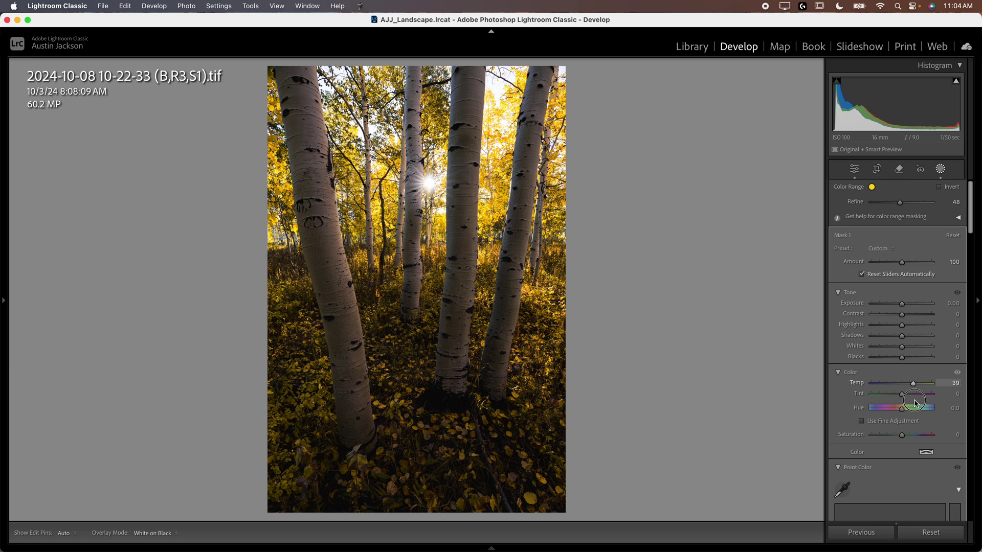
drag(915, 403, 915, 403)
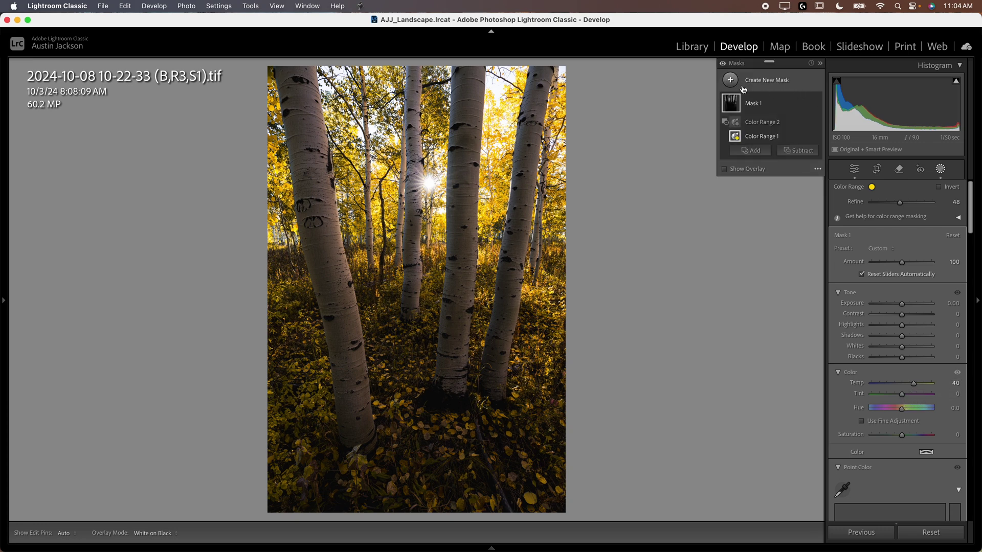
click(724, 65)
click(724, 65)
click(742, 86)
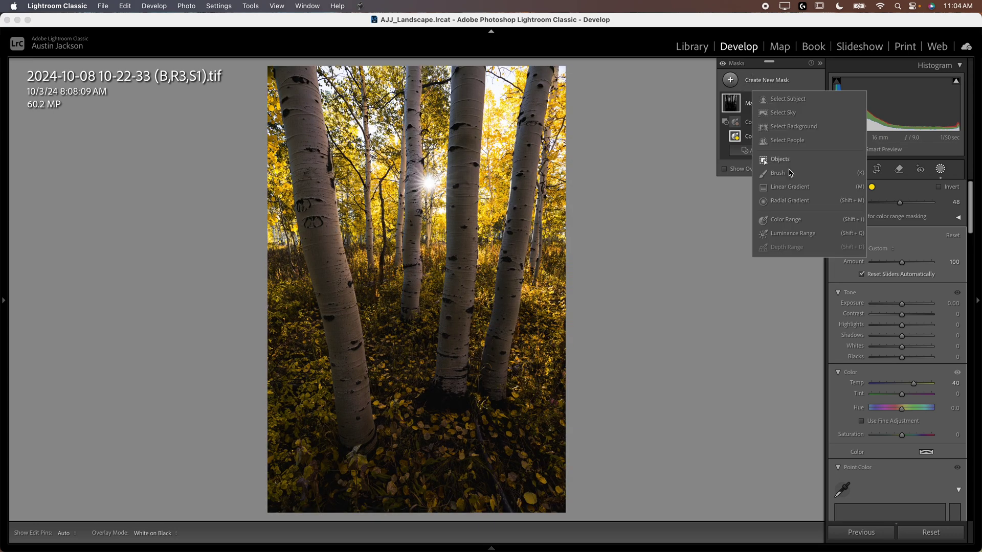
Step: Create a new colour-range mask sampled on an aspen trunk and widen its range
click(801, 222)
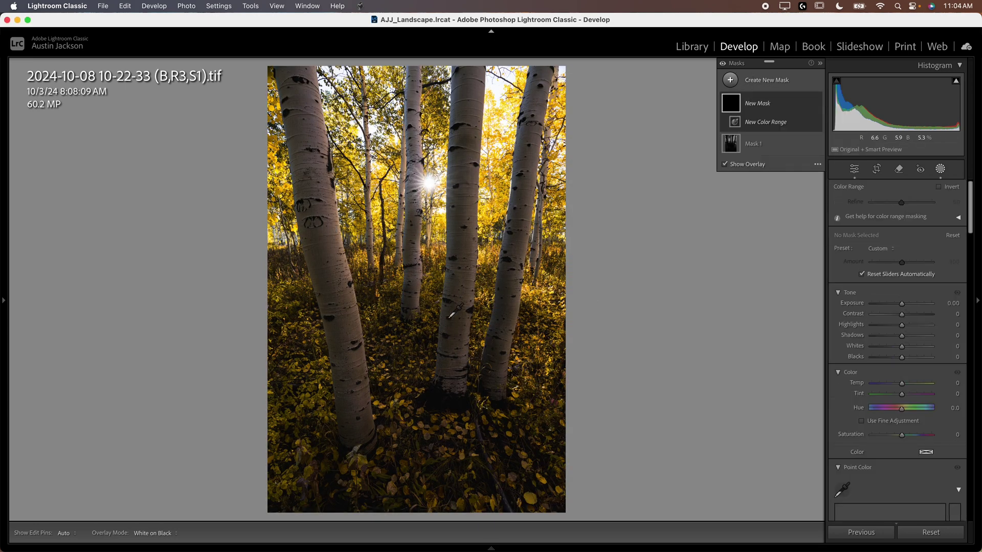
click(328, 248)
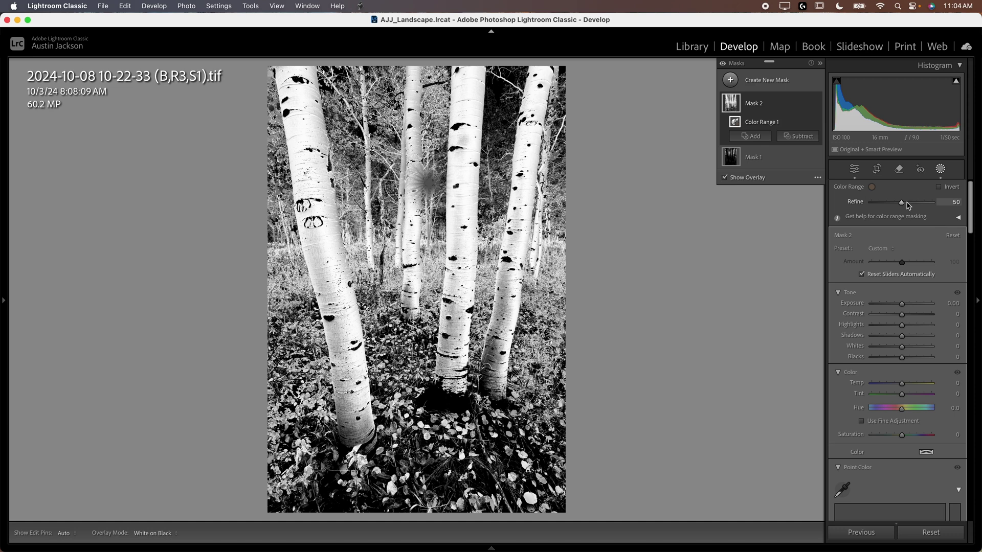
drag(903, 203, 909, 203)
Step: Subtract a second sampled colour range from the trunk mask and set Refine to 46
click(794, 136)
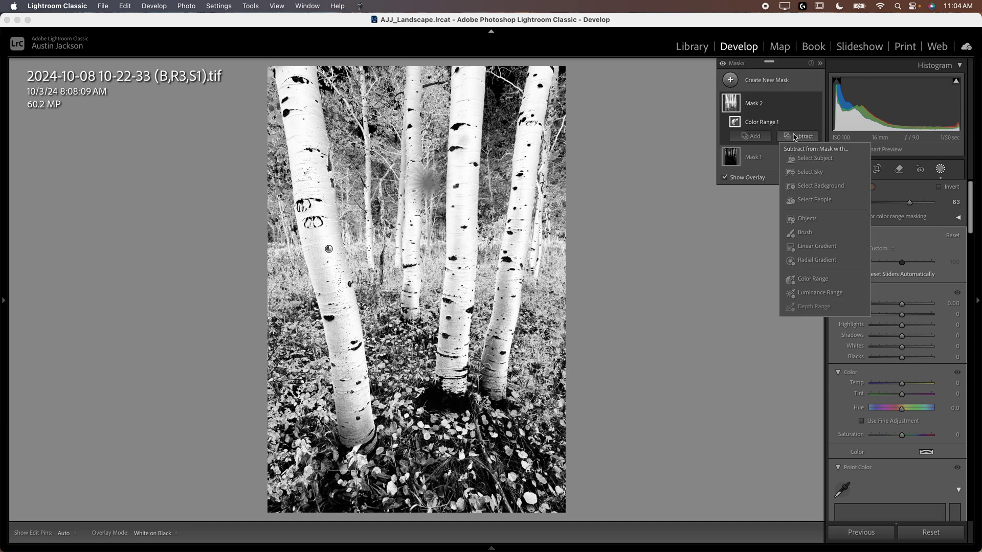
click(816, 281)
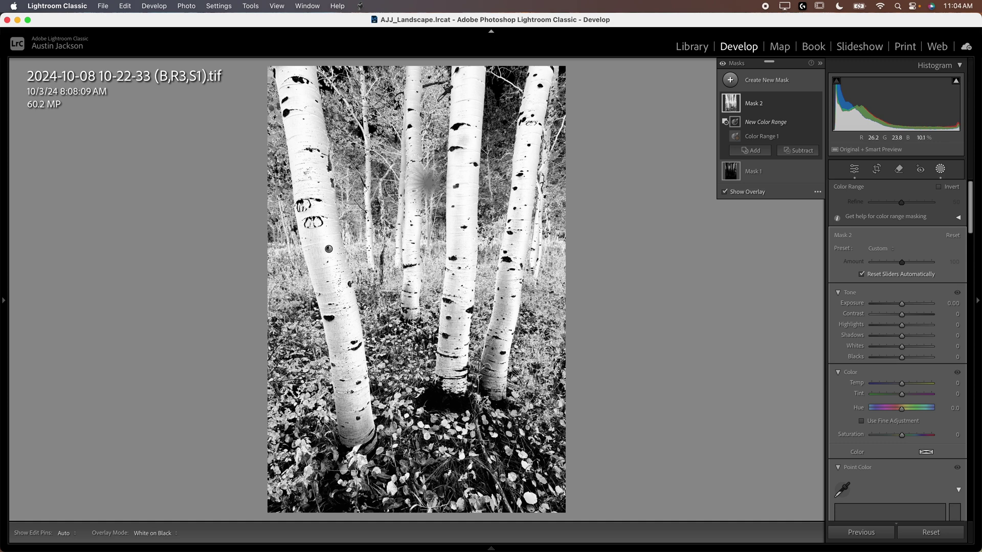
click(442, 98)
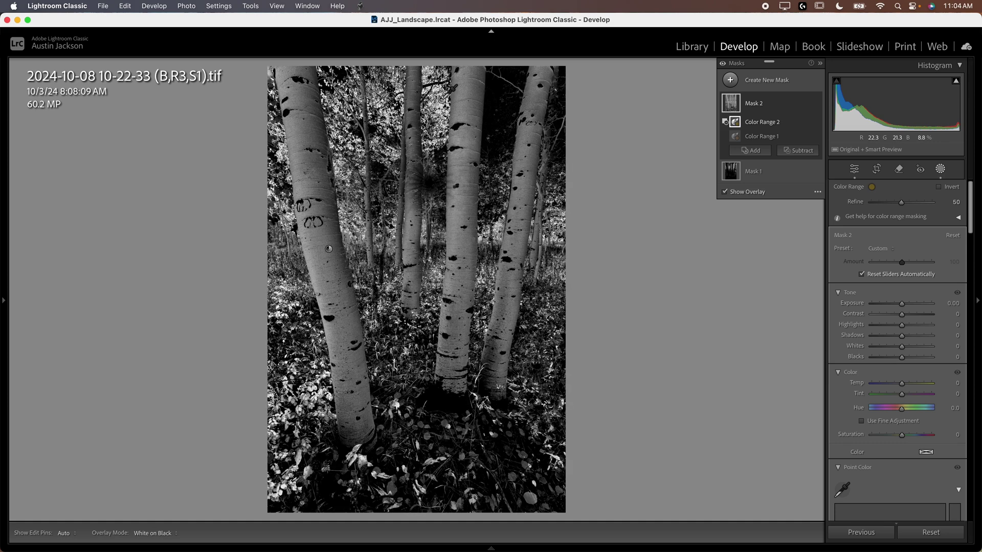
drag(443, 97, 440, 111)
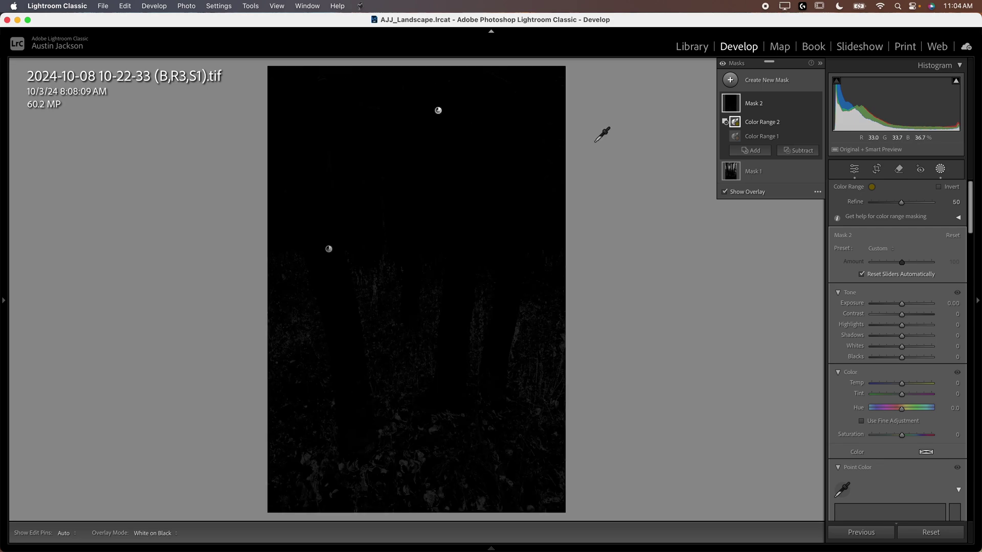
key(super+z)
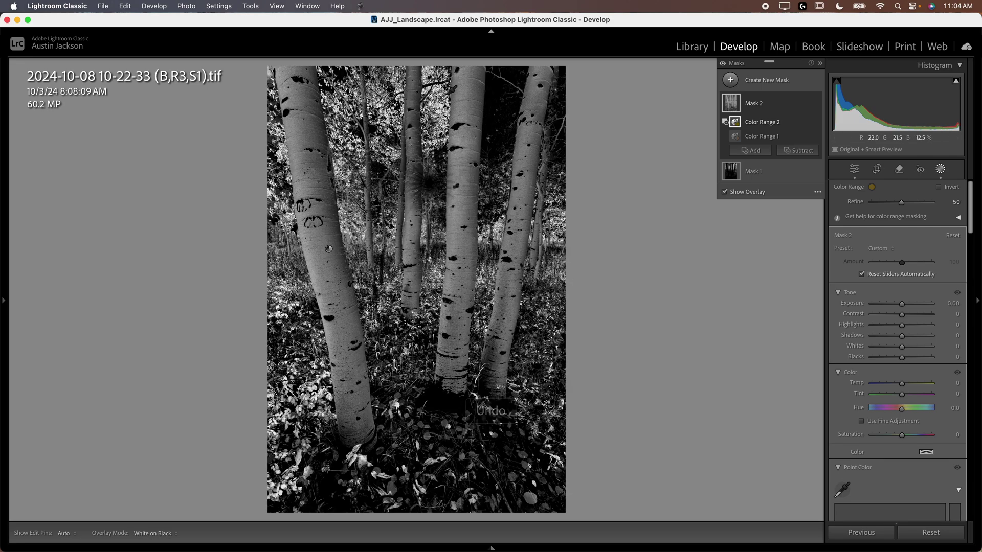
mouse_move(902, 202)
mouse_down()
mouse_move(929, 205)
mouse_move(901, 205)
mouse_up()
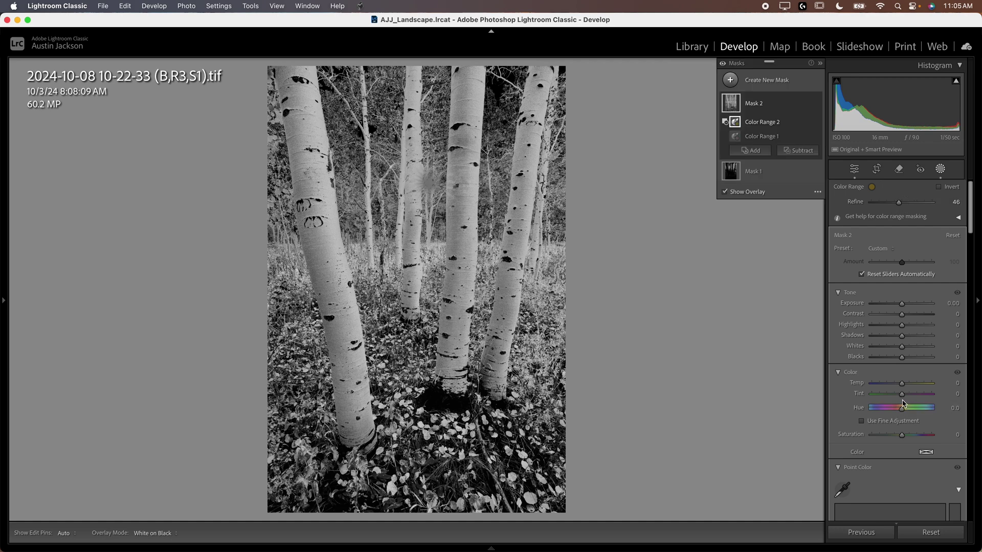
Step: Cool the trunk mask to Temp -11 and lower its Saturation to -53
drag(902, 384, 898, 388)
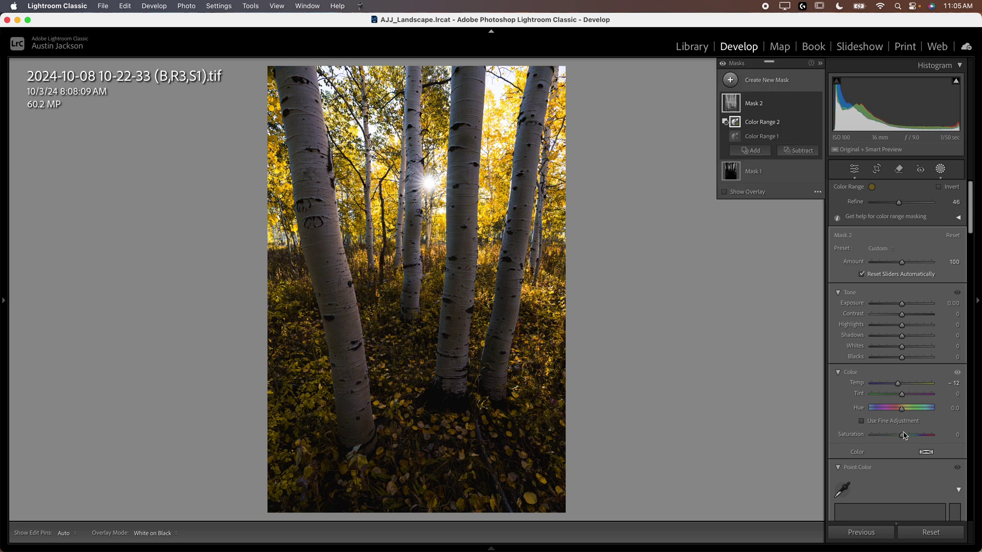
mouse_move(901, 435)
mouse_down()
mouse_move(876, 440)
mouse_move(887, 439)
mouse_up()
drag(899, 384, 899, 386)
Step: Toggle the trunk mask's effect off and on repeatedly to compare before and after
click(816, 104)
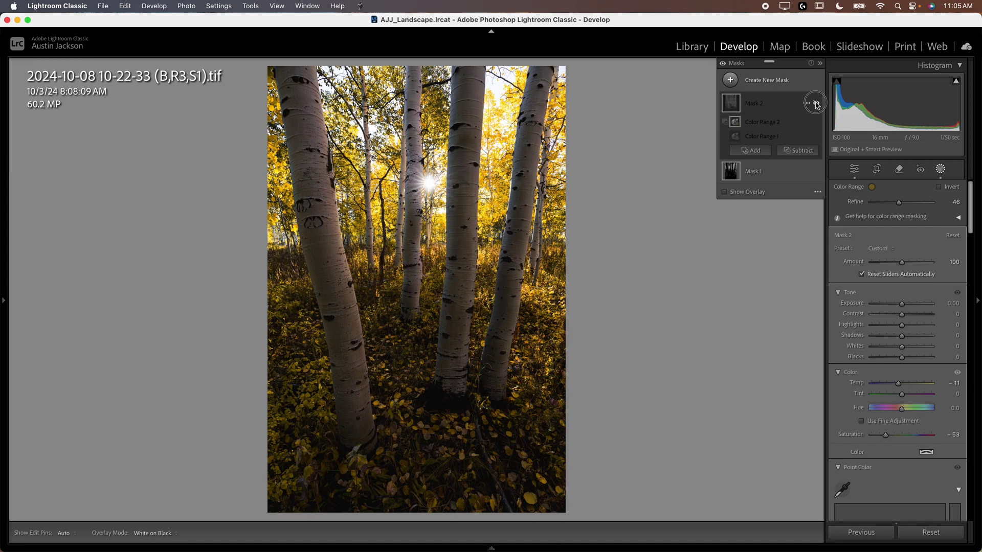
click(817, 105)
click(817, 104)
click(817, 105)
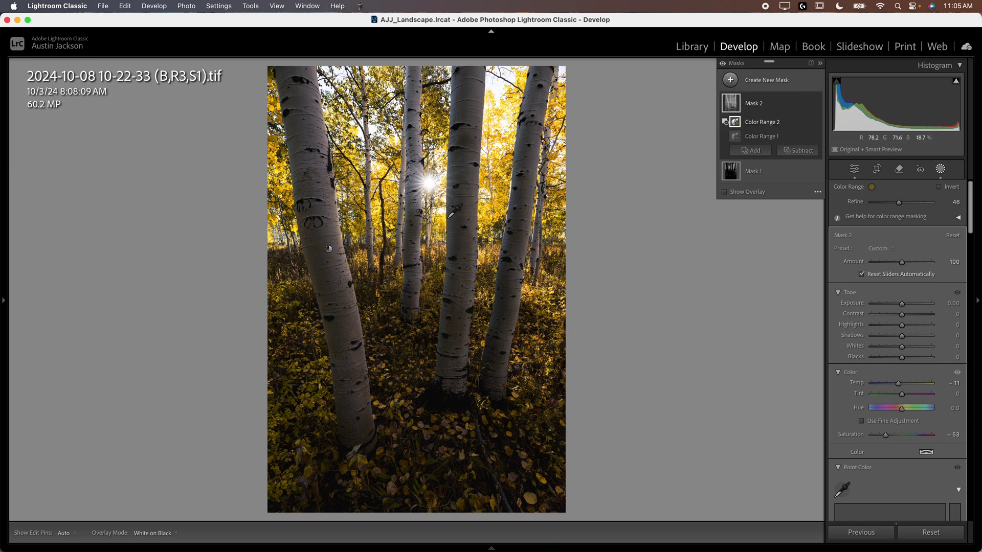
click(817, 104)
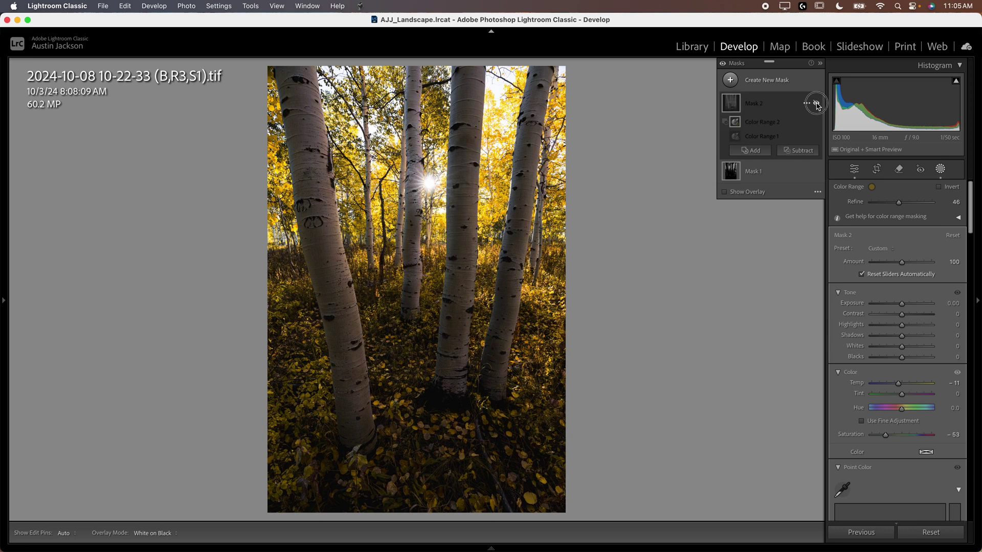
click(816, 105)
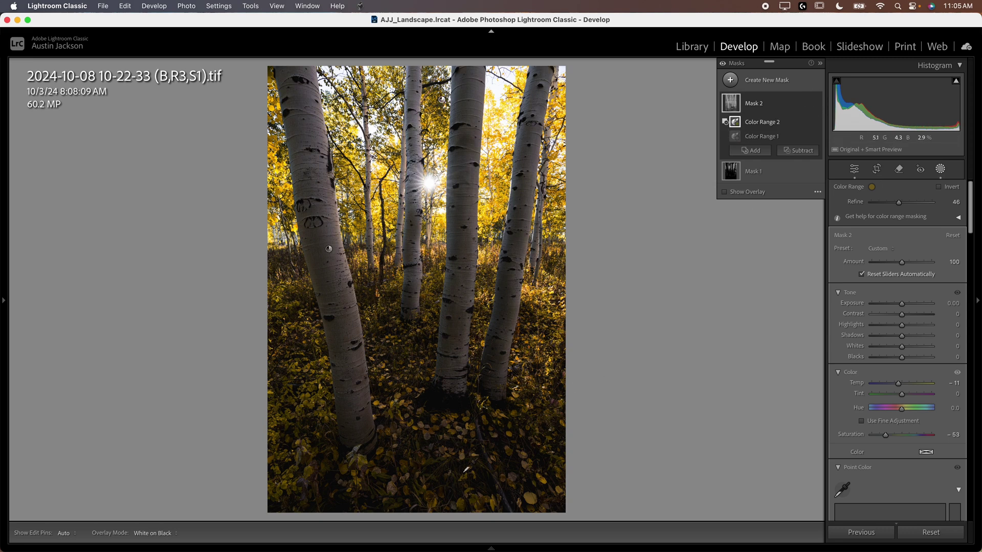
click(817, 104)
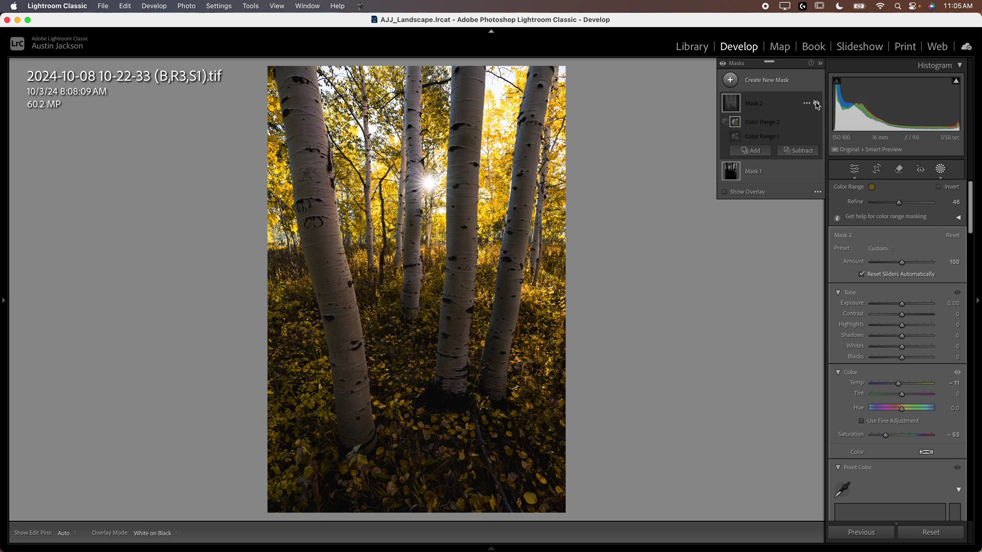
click(817, 104)
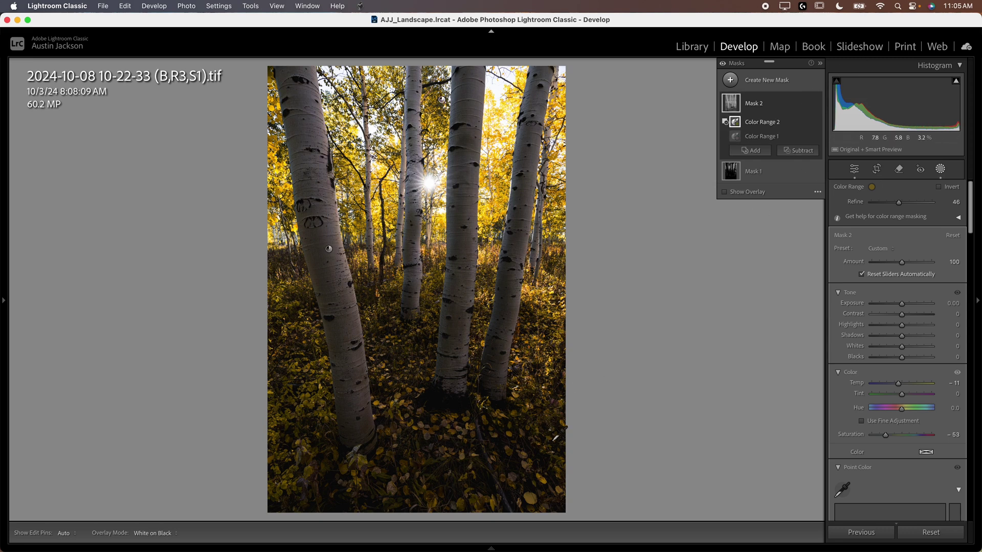
Step: Try subtracting a brush from the trunk mask, then undo it with Cmd+Z
click(791, 151)
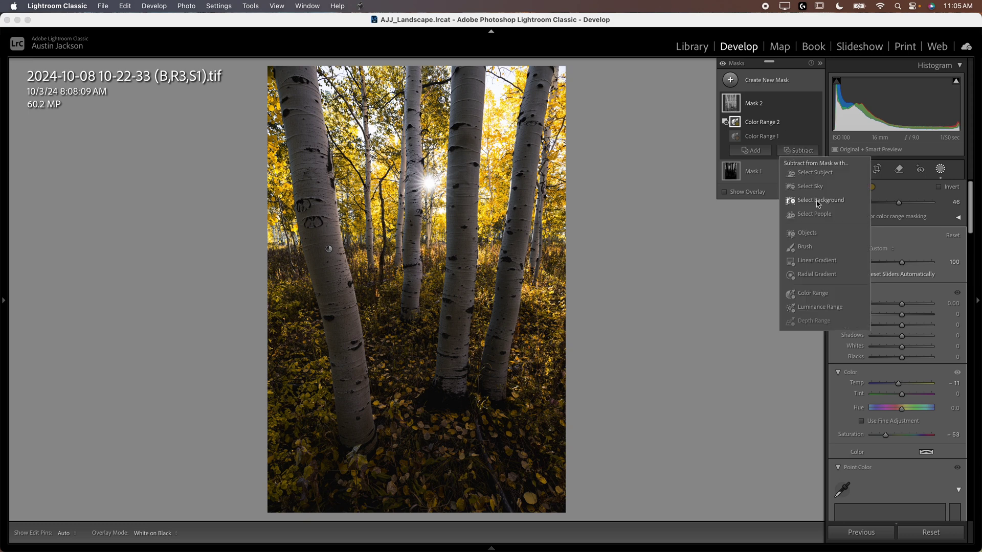
click(805, 247)
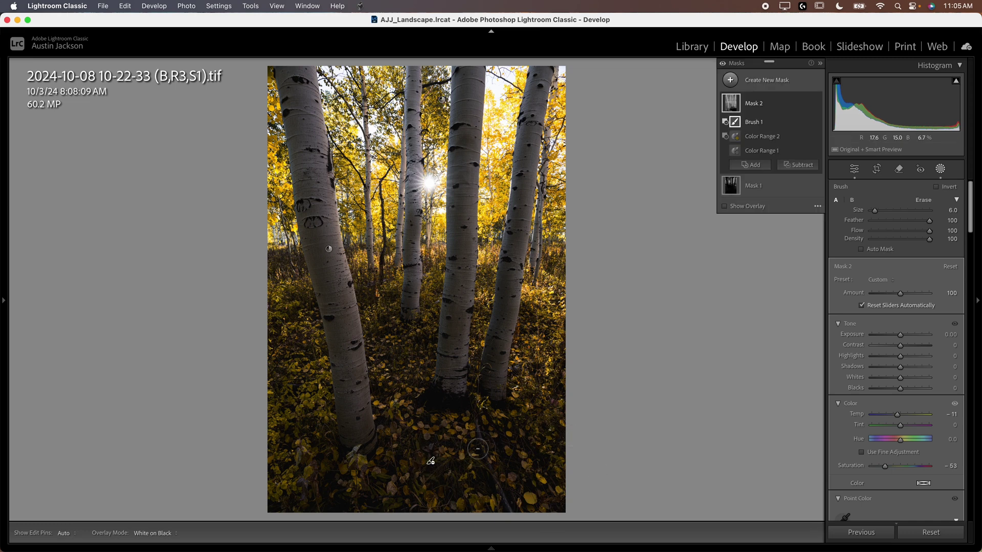
key(super+z)
key(super+z)
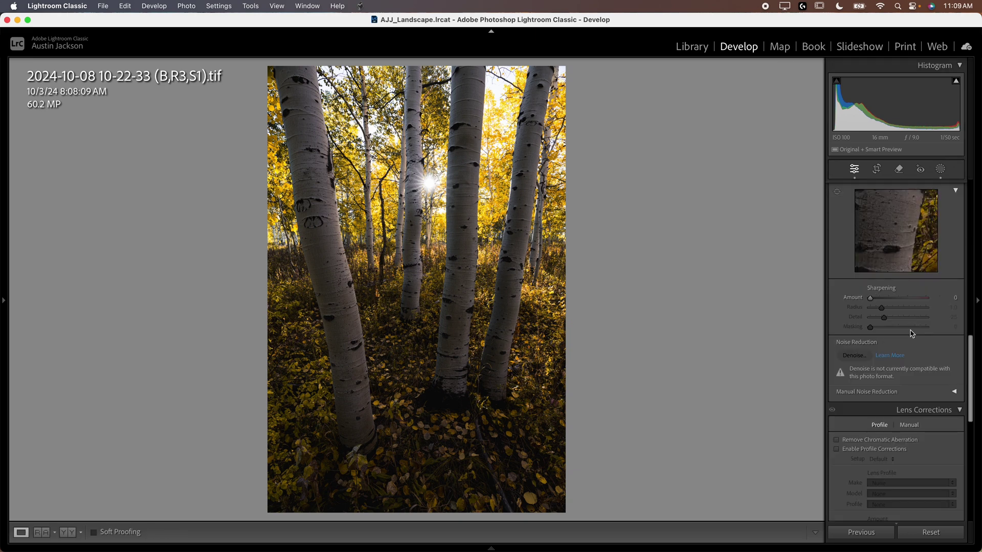
Step: Set the Calibration Blue Primary hue to -37 to turn the foliage orange, comparing with calibration off
scroll(895, 337, down, 5)
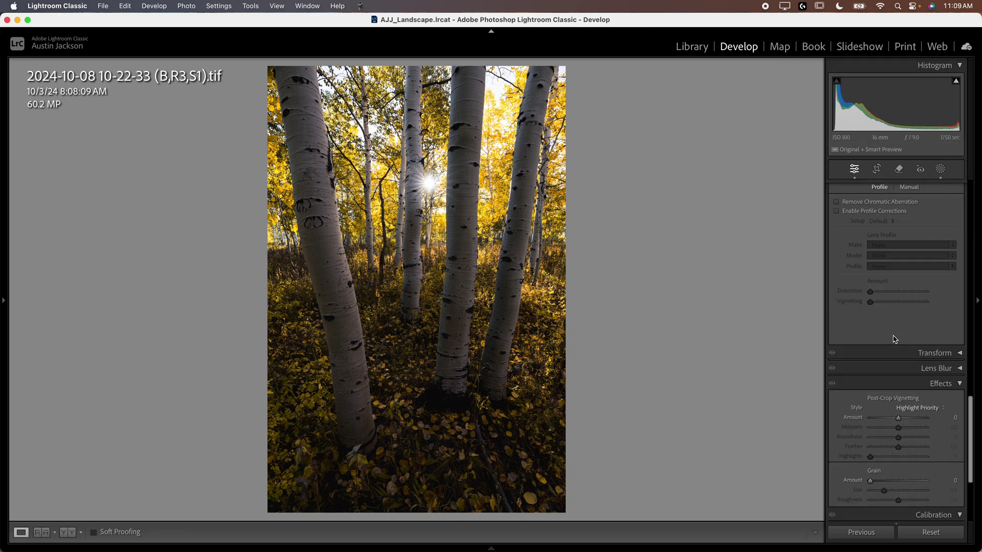
scroll(882, 338, down, 5)
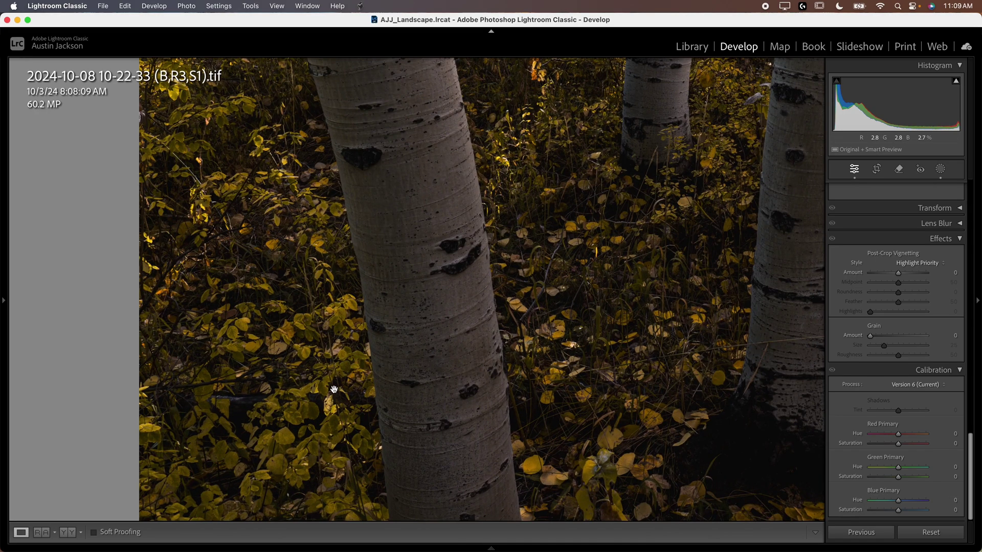
drag(334, 389, 490, 328)
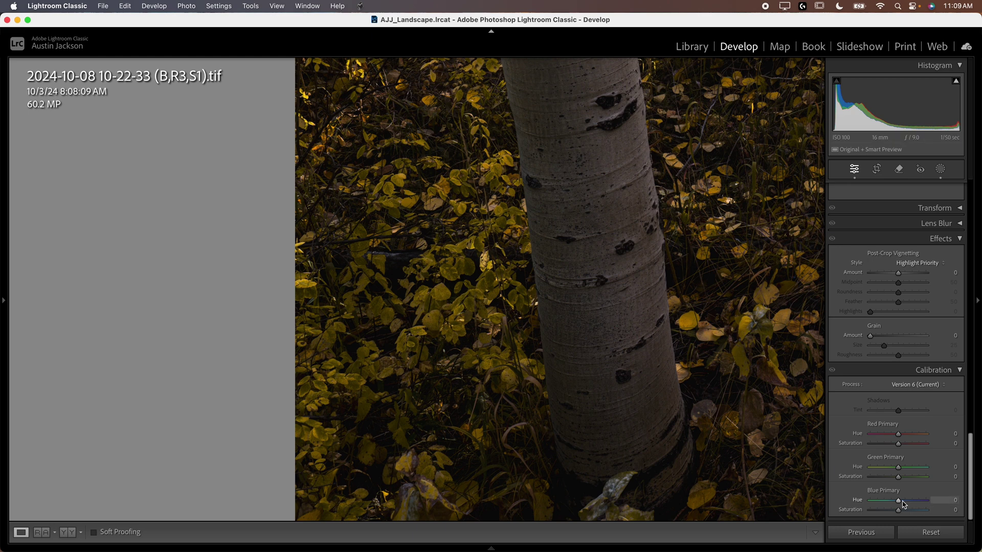
mouse_move(899, 503)
mouse_down()
mouse_move(880, 505)
mouse_move(888, 504)
mouse_up()
click(588, 368)
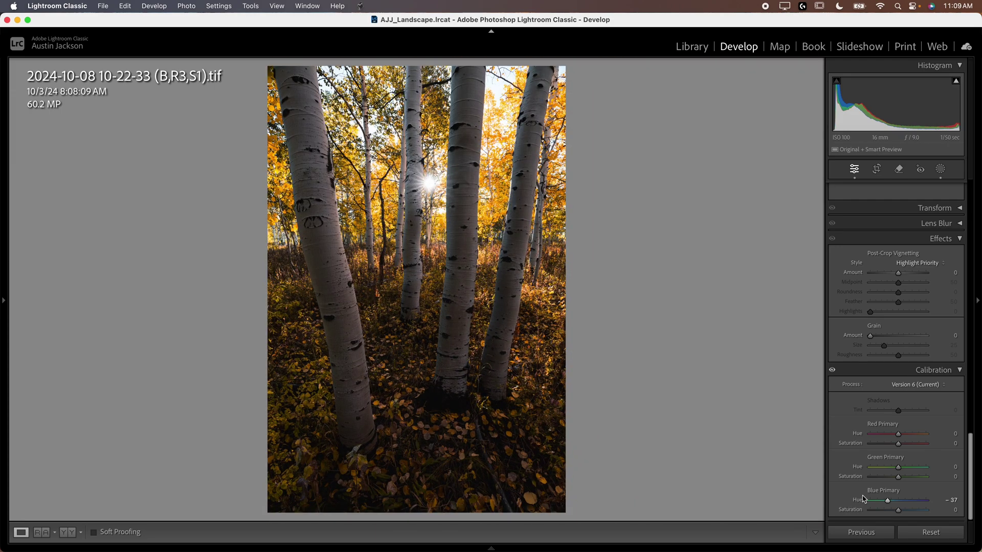
click(833, 371)
click(832, 370)
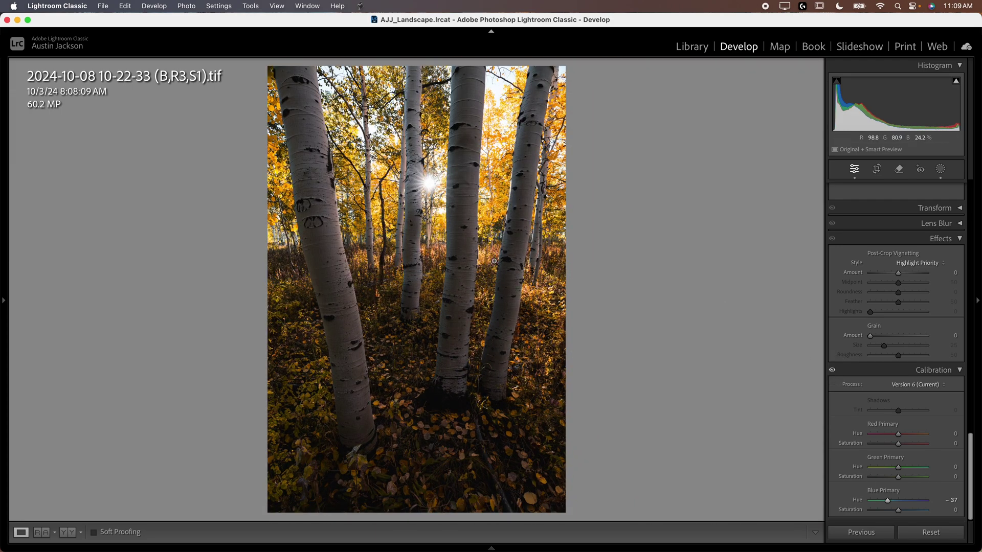
click(833, 370)
click(832, 371)
Step: Raise the Basic panel's Shadows to +61
scroll(910, 467, up, 6)
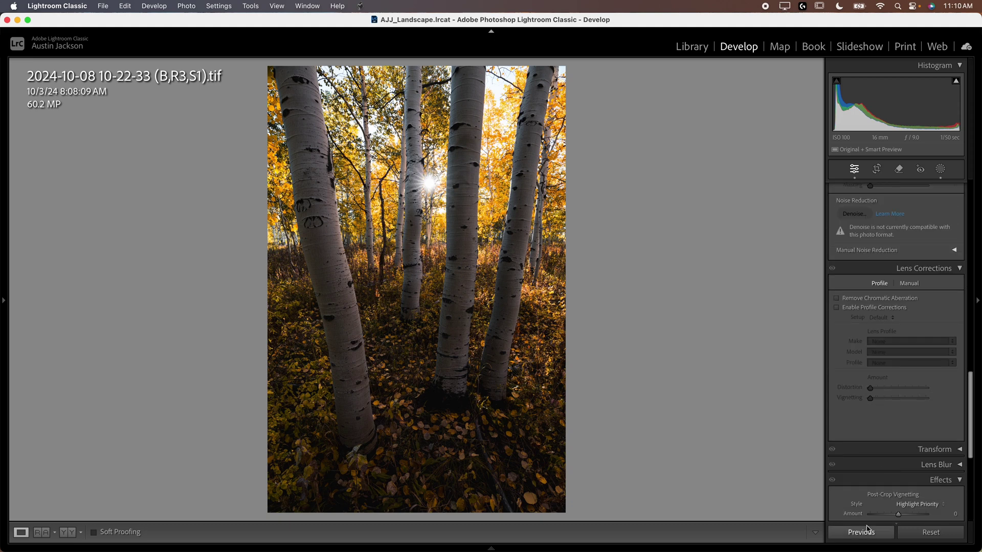
scroll(882, 468, up, 10)
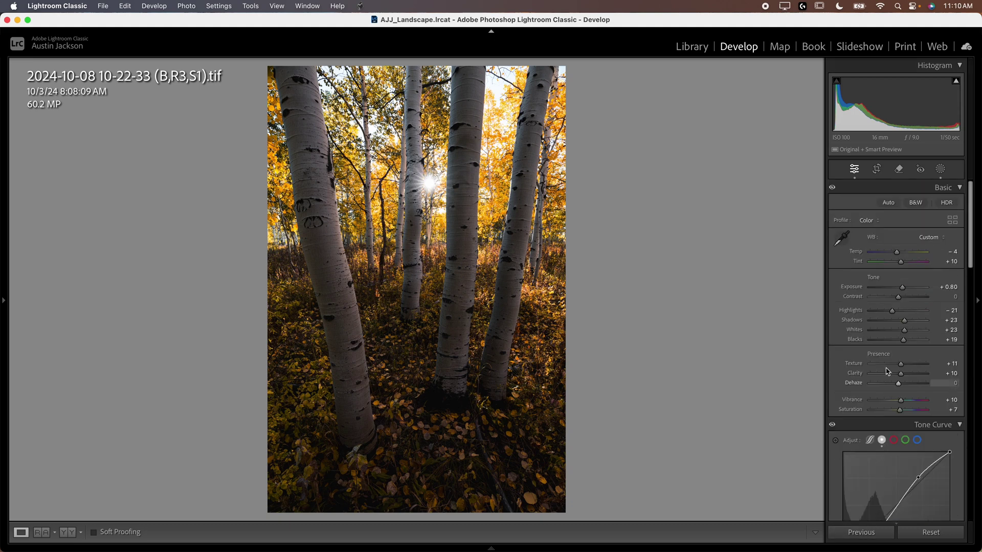
drag(904, 320, 915, 324)
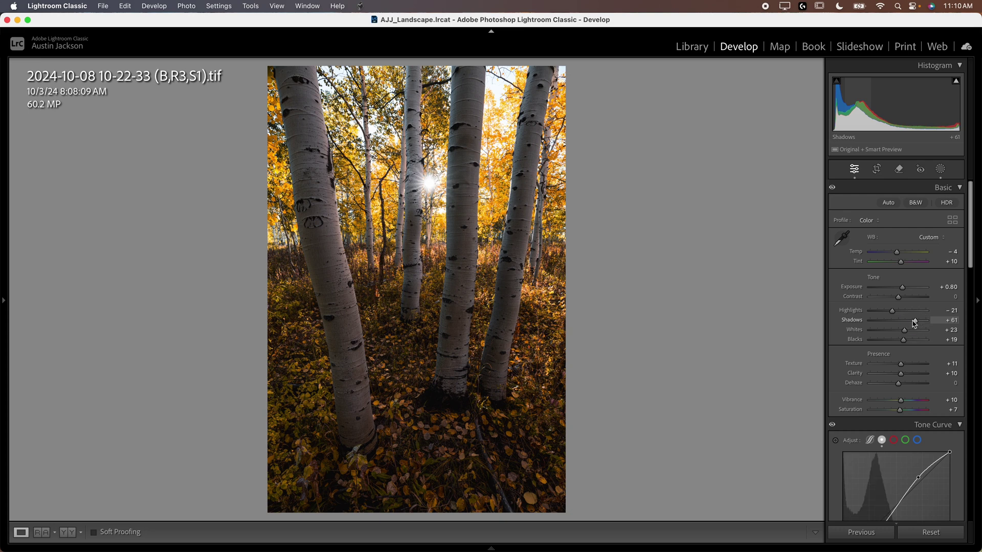
Step: Draw a feathered radial gradient mask around the sun and brighten its exposure
click(940, 170)
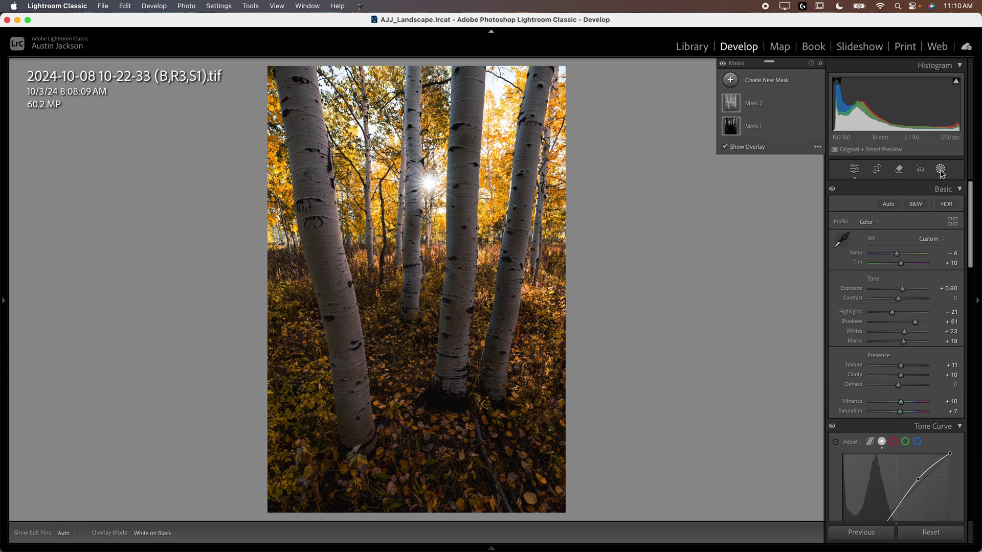
click(758, 85)
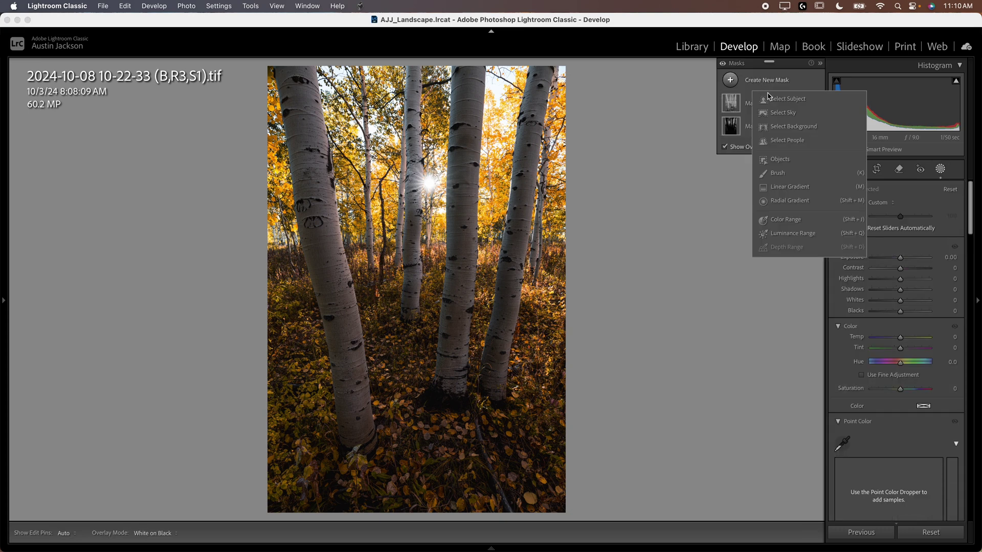
click(782, 203)
drag(429, 184, 488, 241)
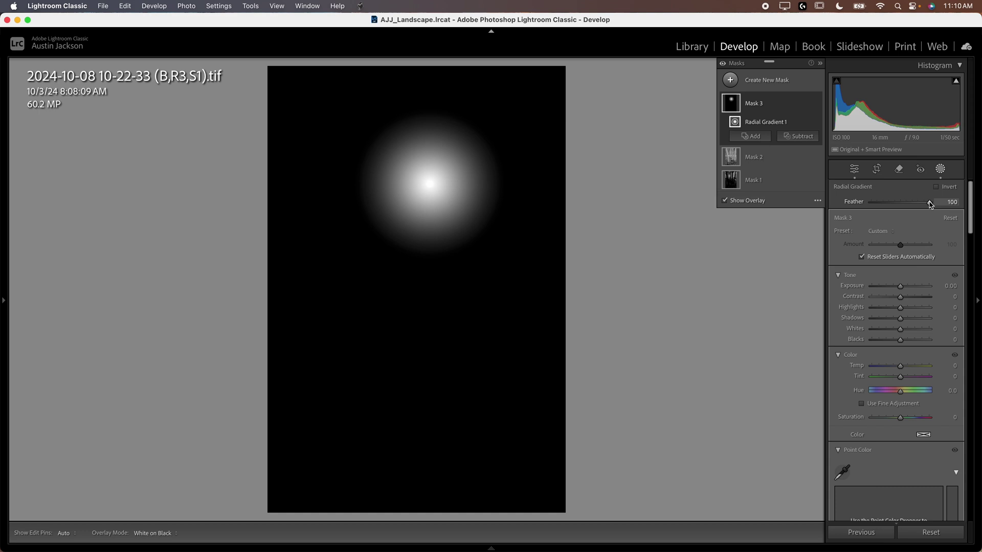
drag(901, 286, 904, 287)
drag(901, 366, 923, 366)
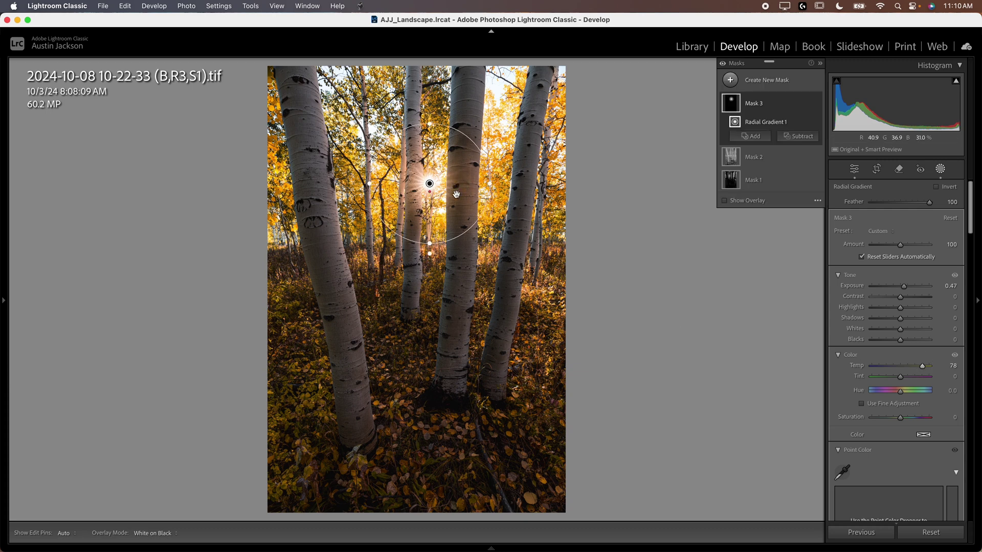
key(super+z)
Step: Widen and stretch the sun mask, raise Exposure to 0.62 and reduce Dehaze slightly
drag(489, 184, 503, 185)
drag(430, 244, 430, 254)
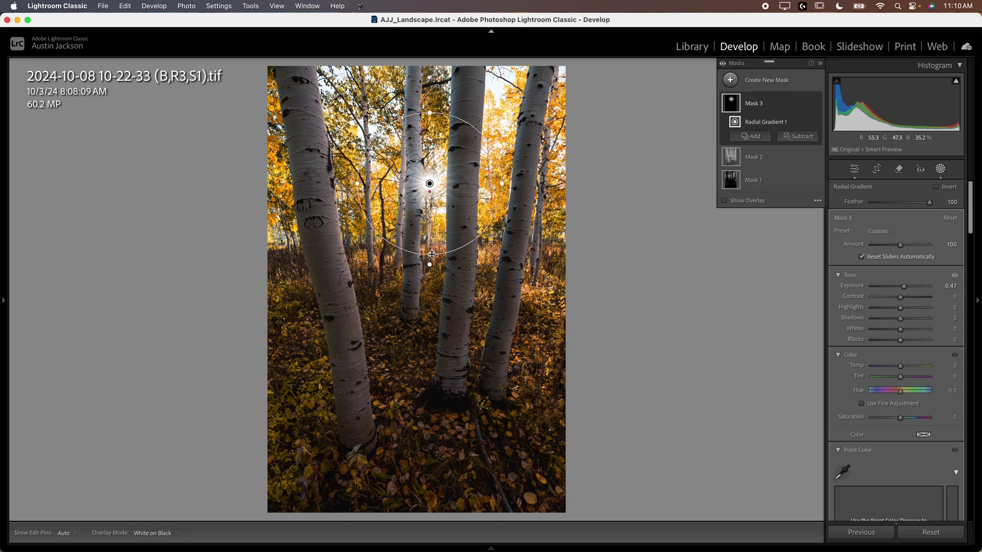
drag(904, 286, 908, 288)
scroll(922, 344, down, 10)
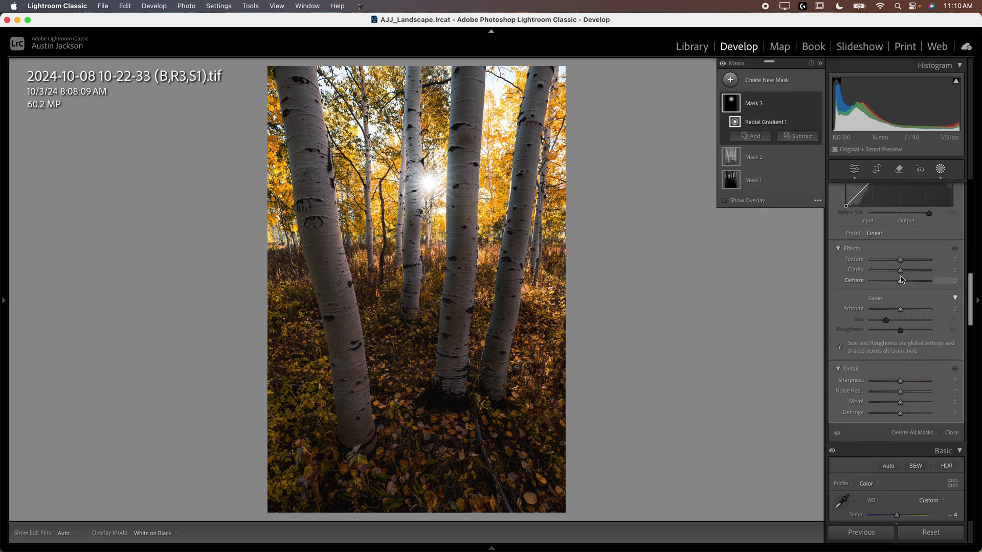
drag(900, 283, 895, 285)
scroll(895, 289, up, 10)
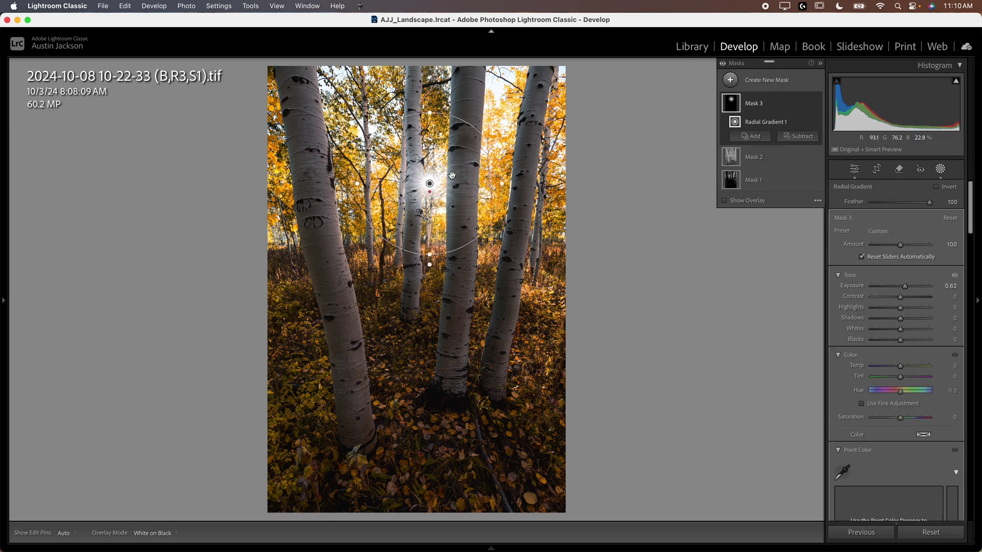
click(794, 139)
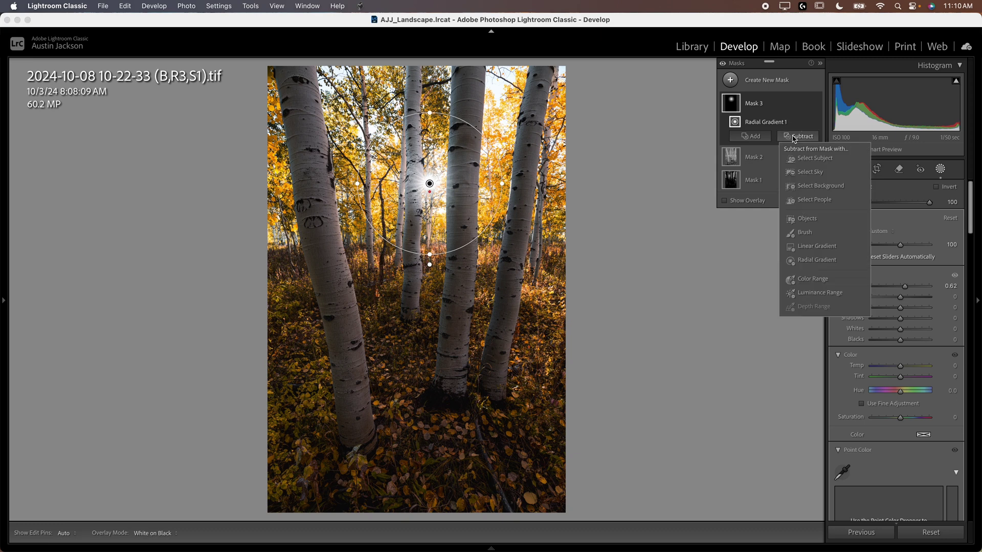
Step: Subtract a luminance range sampled on the sun, invert it, and adjust it to 70–100
click(820, 293)
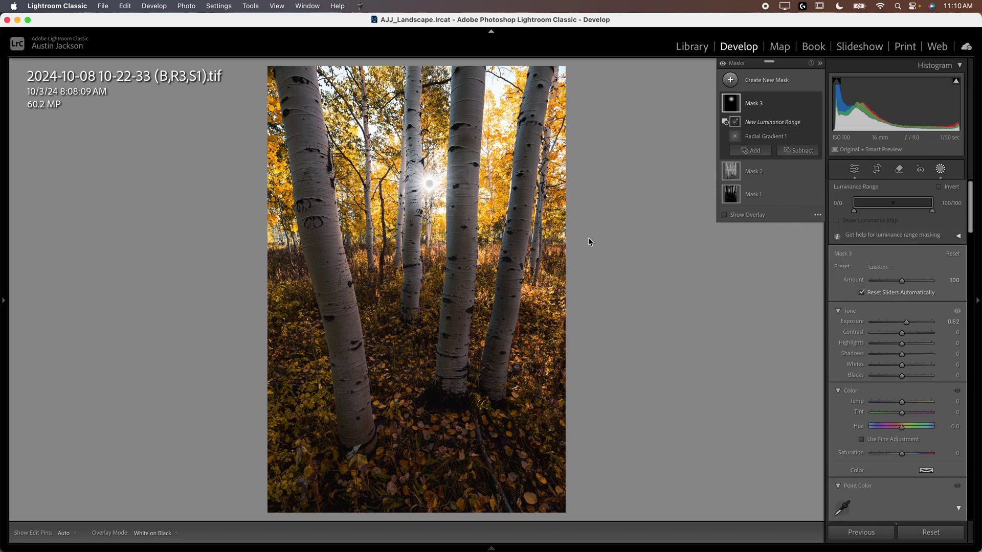
click(430, 184)
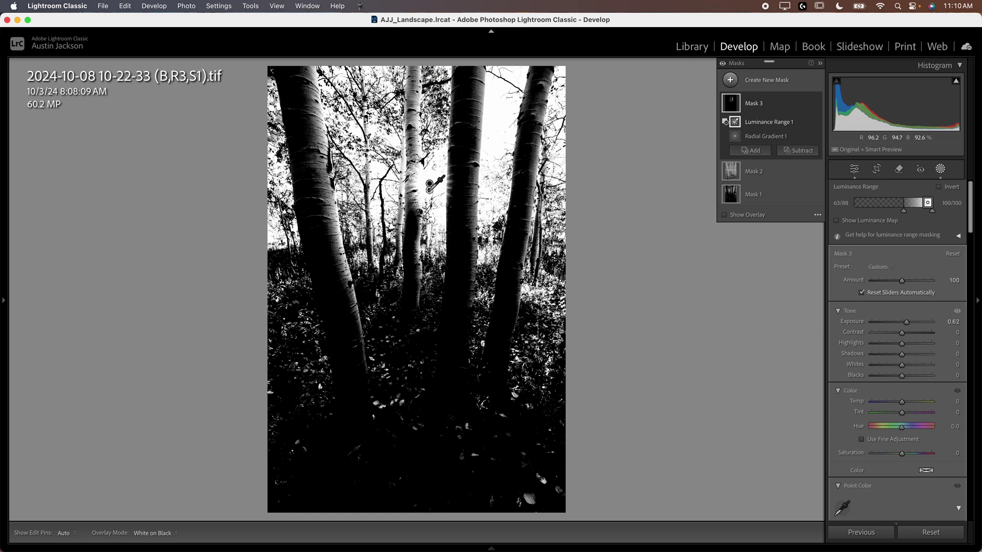
drag(906, 213, 909, 211)
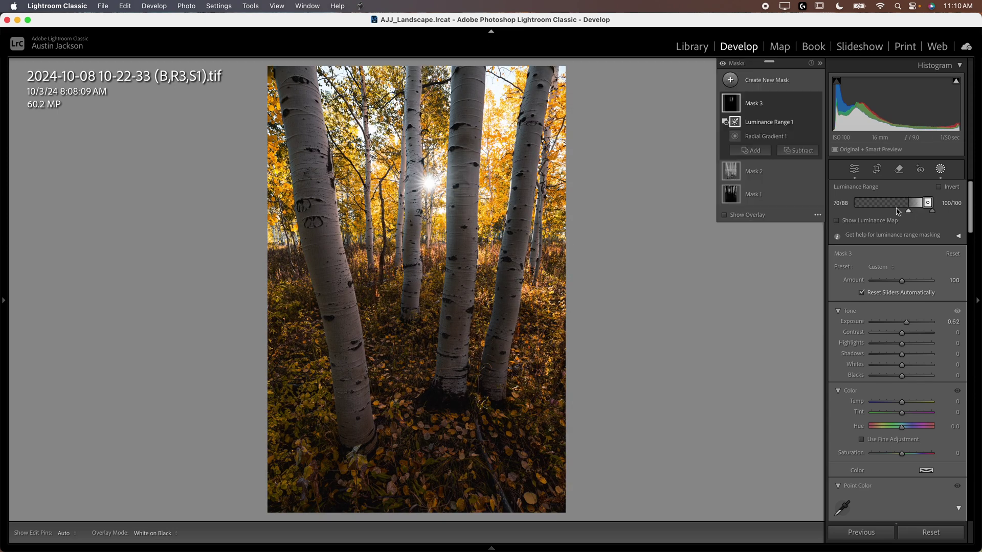
click(725, 215)
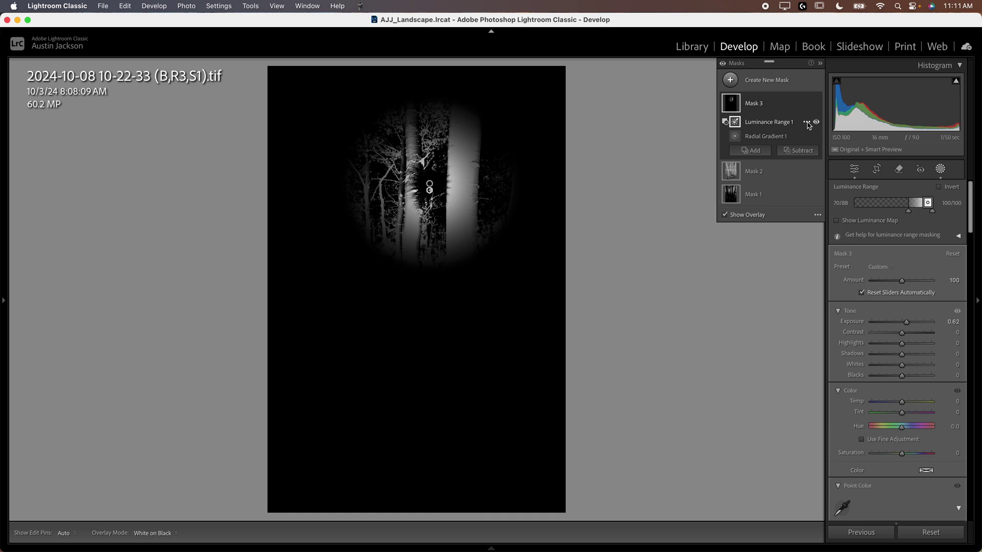
click(807, 122)
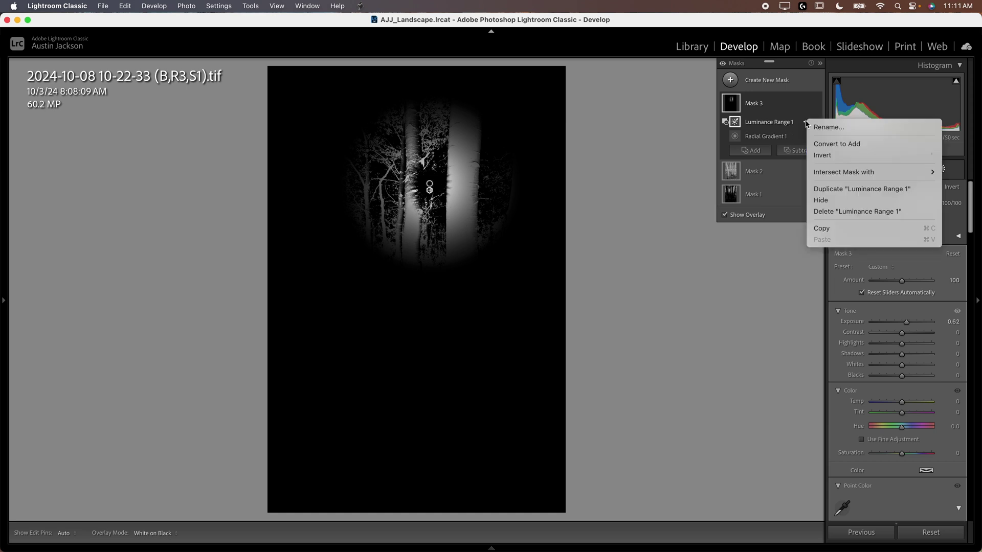
click(822, 155)
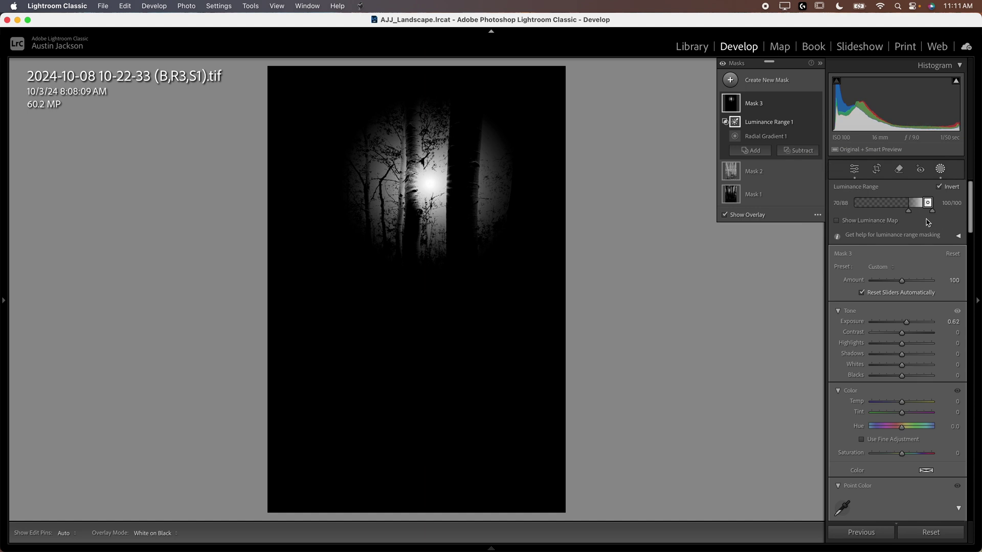
drag(909, 212, 909, 212)
Step: Raise the sun mask's Exposure to 0.65 and warm it to Temp 20
drag(907, 323, 907, 325)
drag(903, 406, 910, 406)
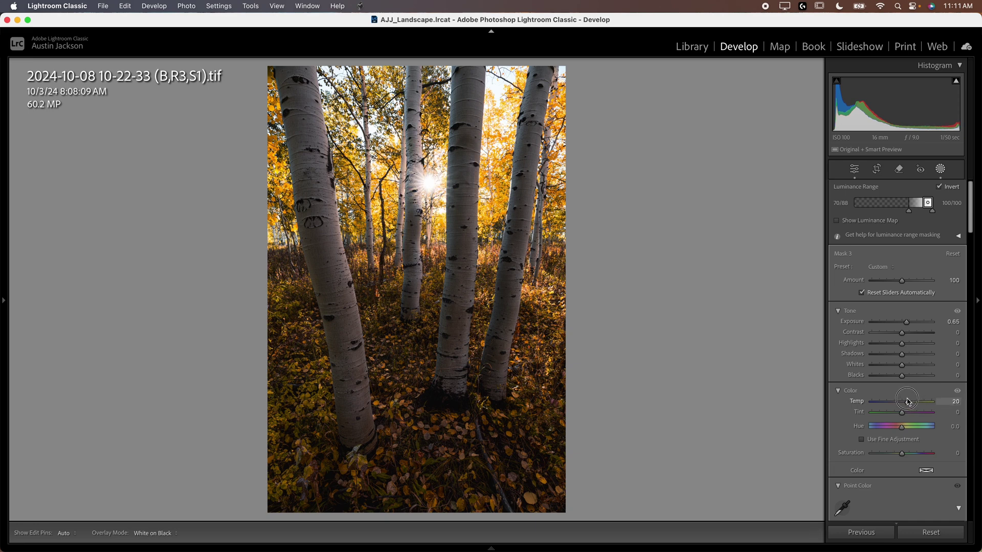
drag(908, 401, 908, 401)
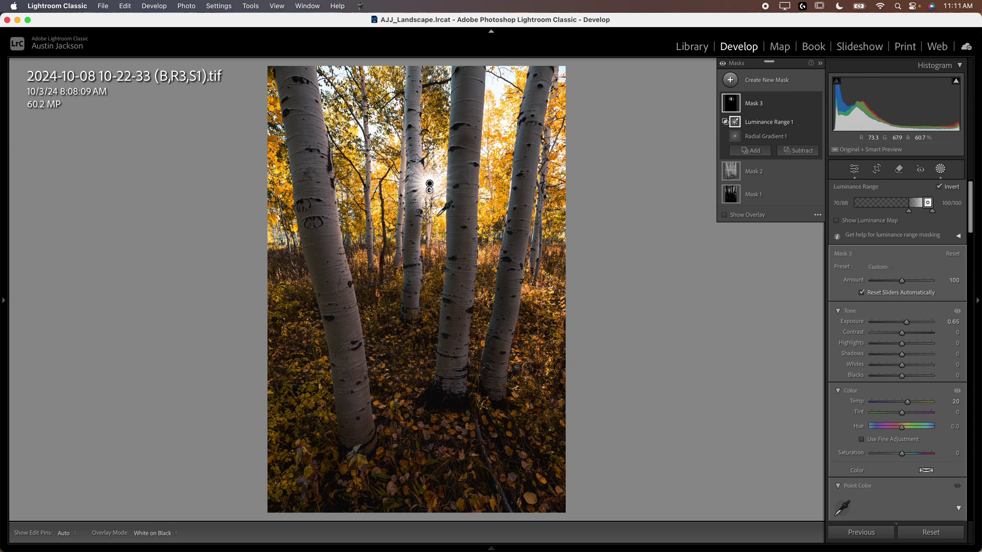
click(733, 82)
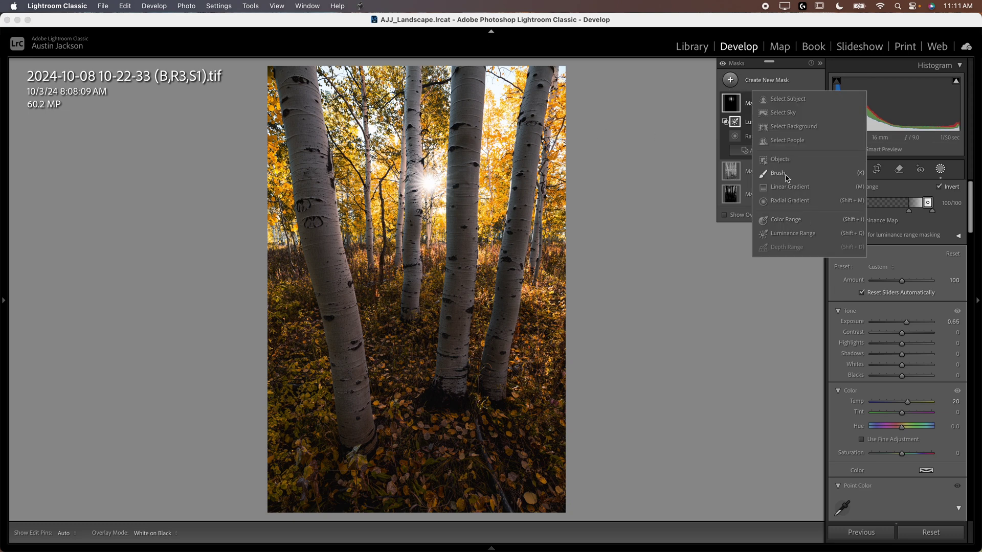
Step: Draw a large radial gradient centred on the sun with Exposure 0.49 and Highlights -59
click(798, 201)
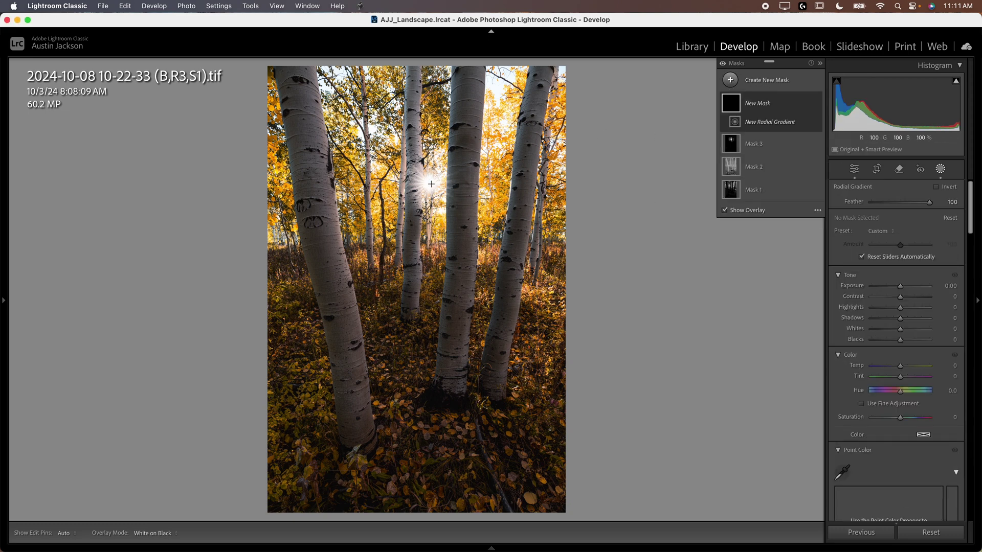
drag(432, 184, 566, 317)
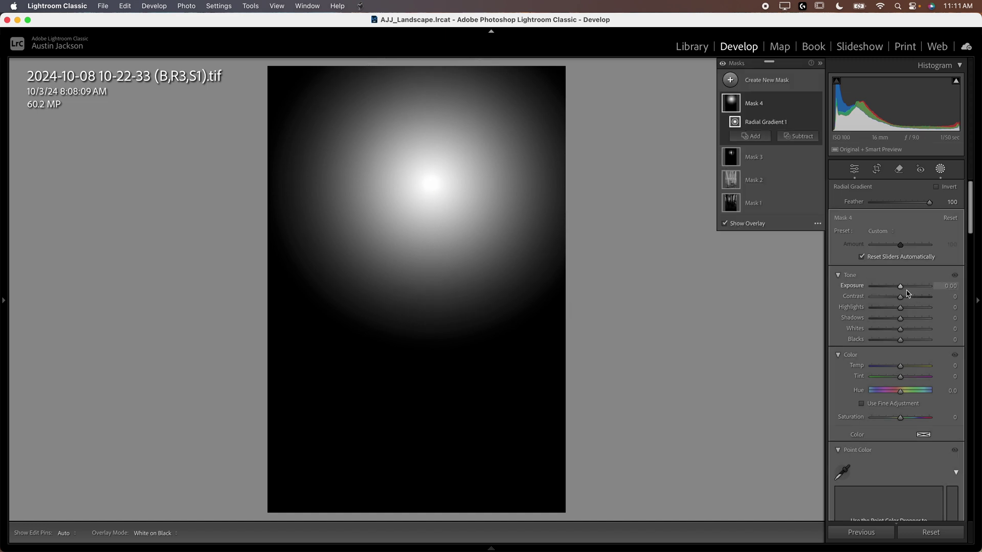
drag(901, 286, 904, 287)
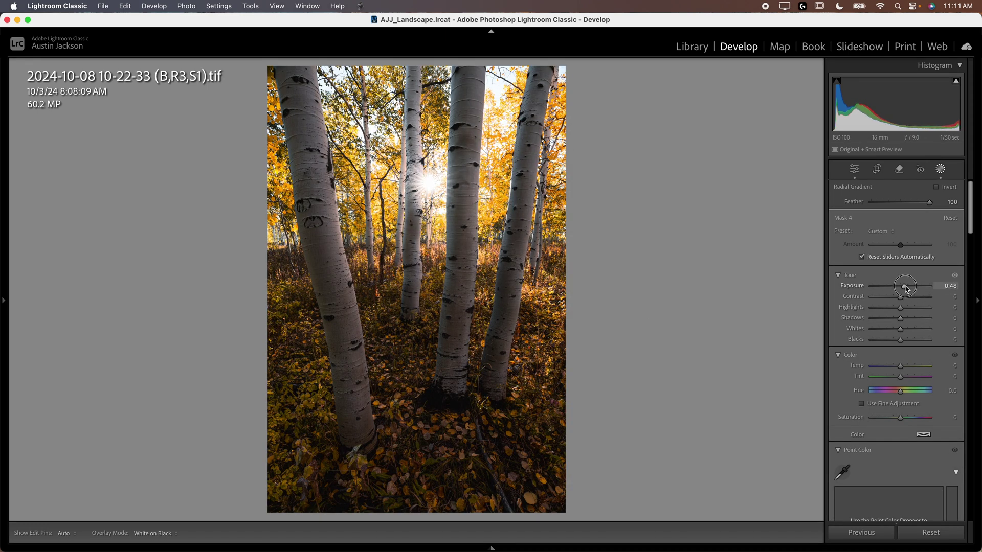
mouse_move(905, 288)
mouse_down()
mouse_move(883, 313)
mouse_move(905, 287)
mouse_up()
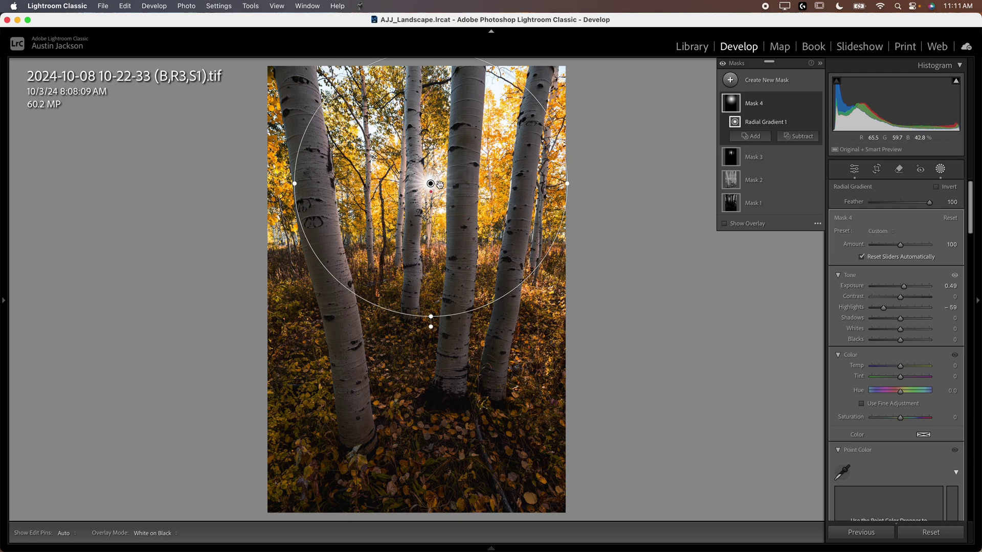
Step: Set the new mask's Clarity to 20 and toggle the mask effects off and on to compare
scroll(900, 375, down, 8)
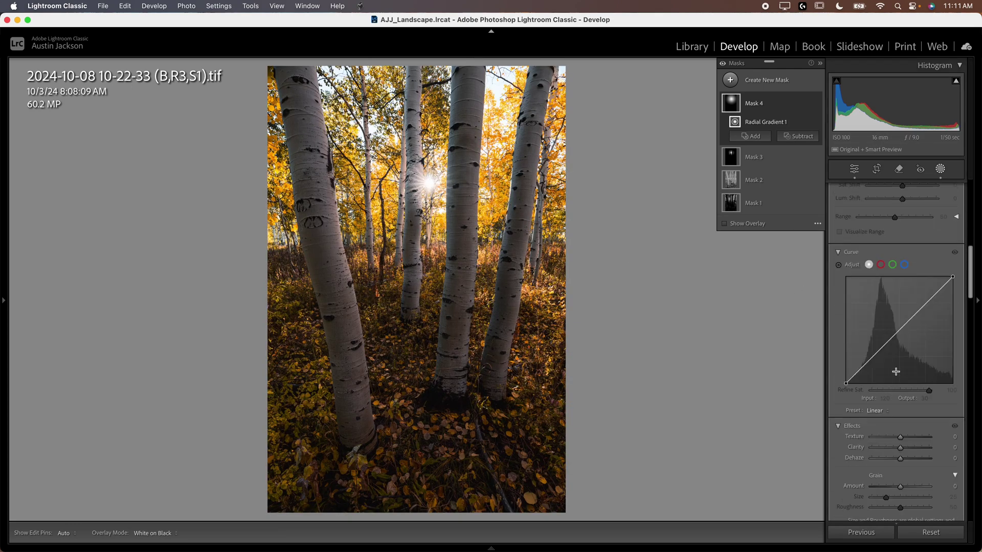
scroll(896, 372, down, 5)
drag(901, 280, 906, 282)
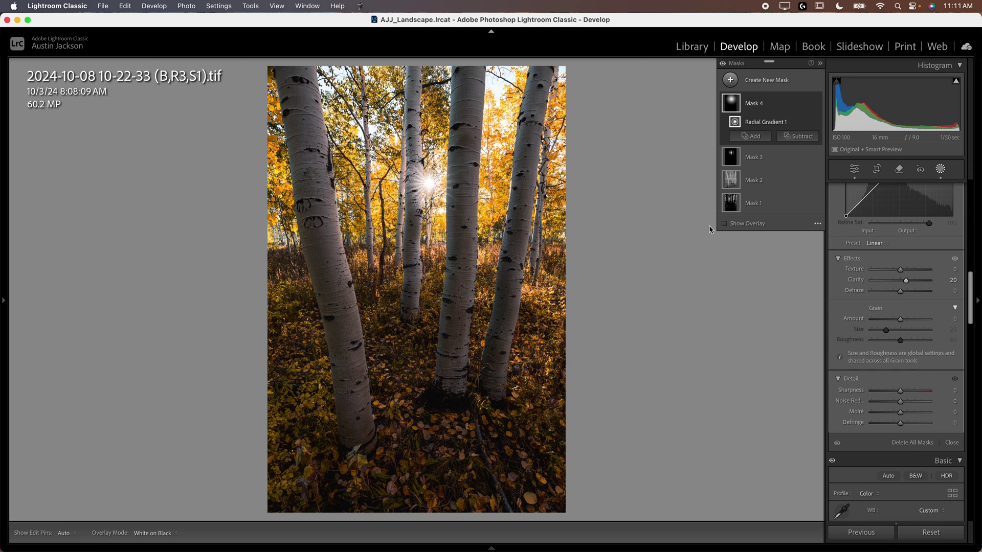
click(723, 64)
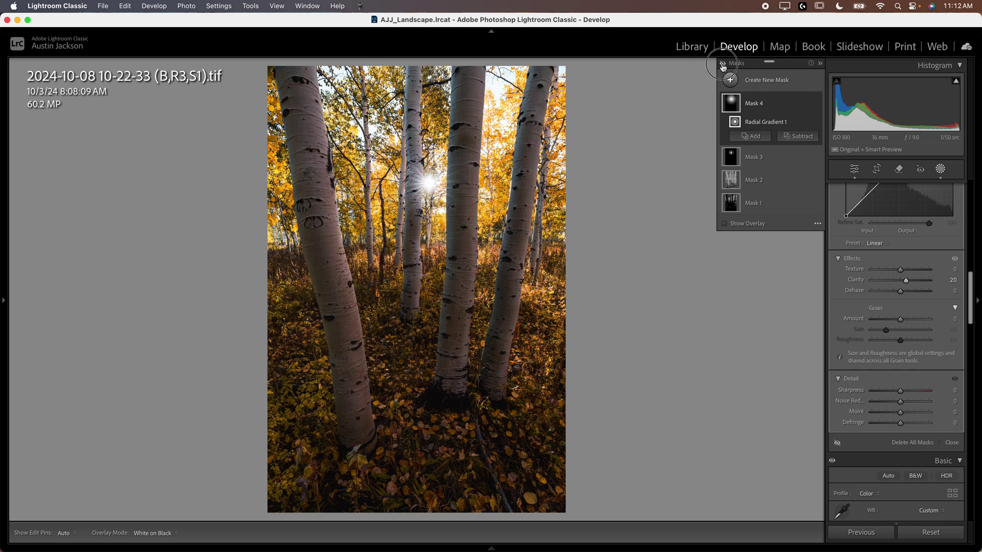
click(723, 64)
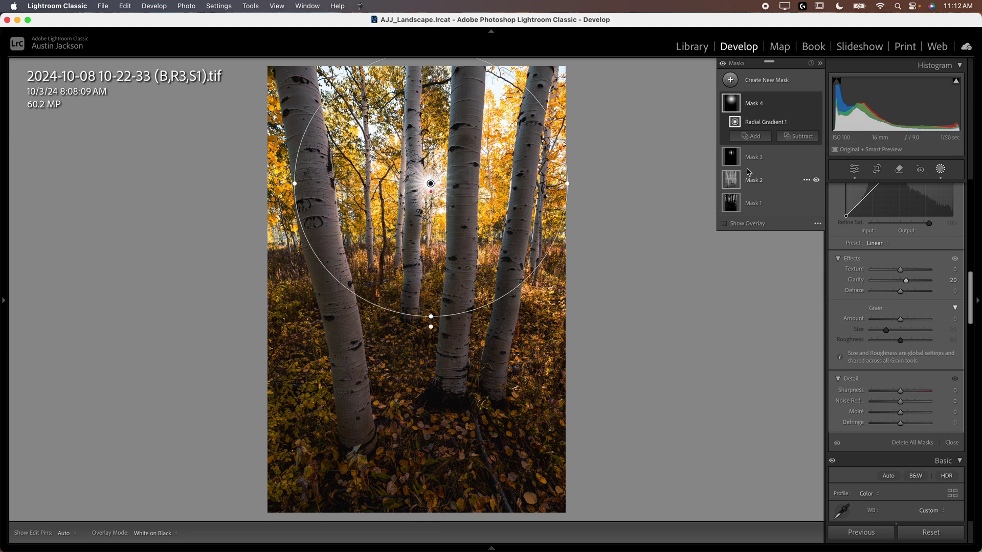
Step: Draw a radial gradient and invert it so it affects the photo's edges
click(760, 84)
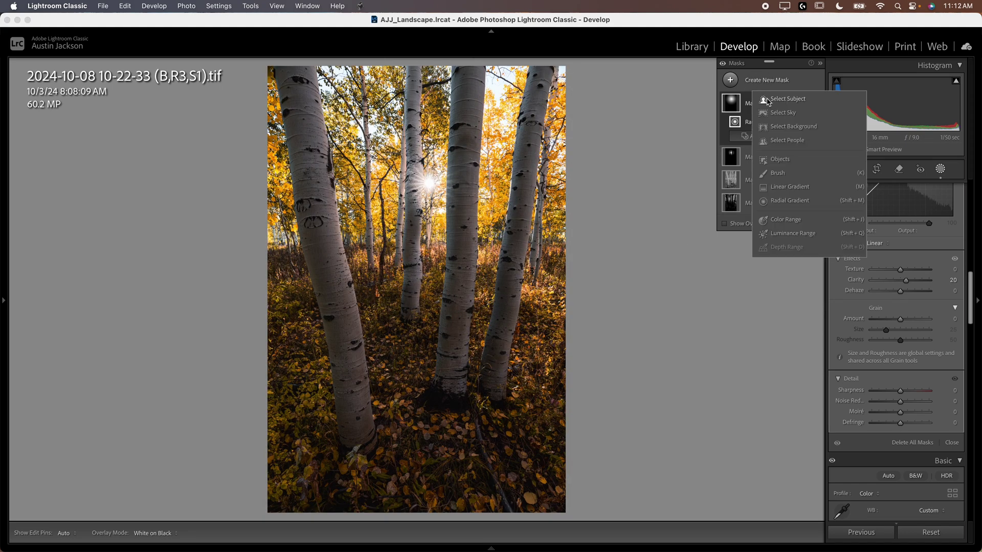
click(795, 203)
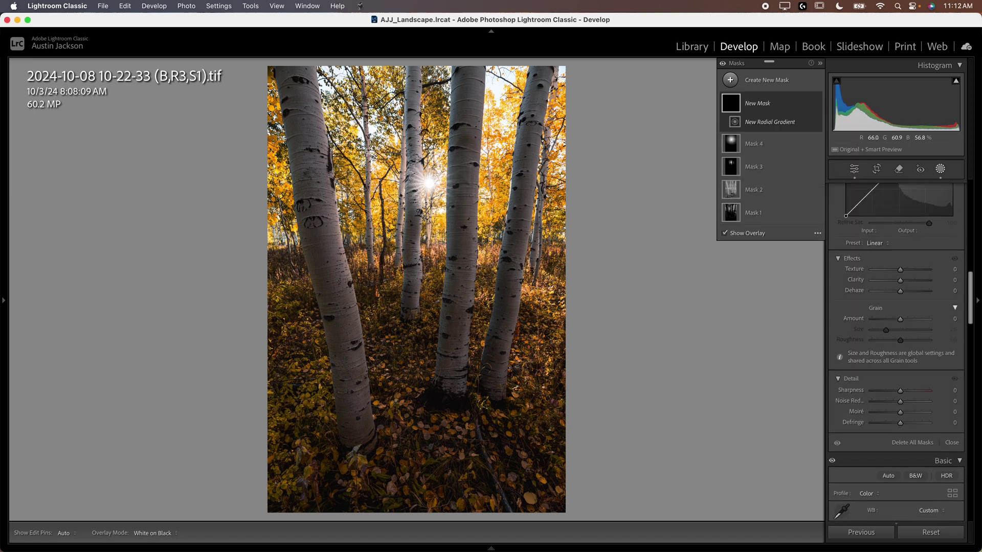
drag(340, 124, 416, 245)
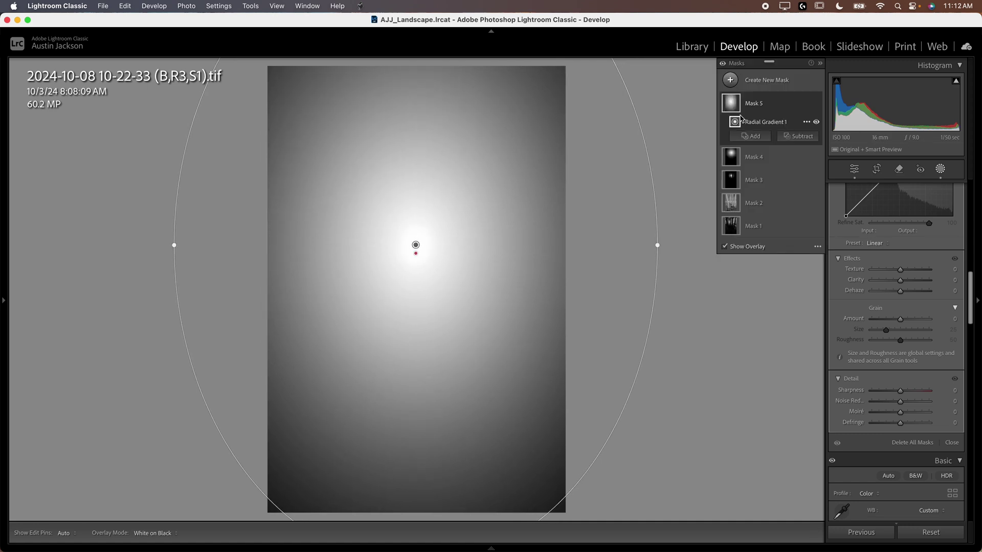
click(807, 122)
click(806, 156)
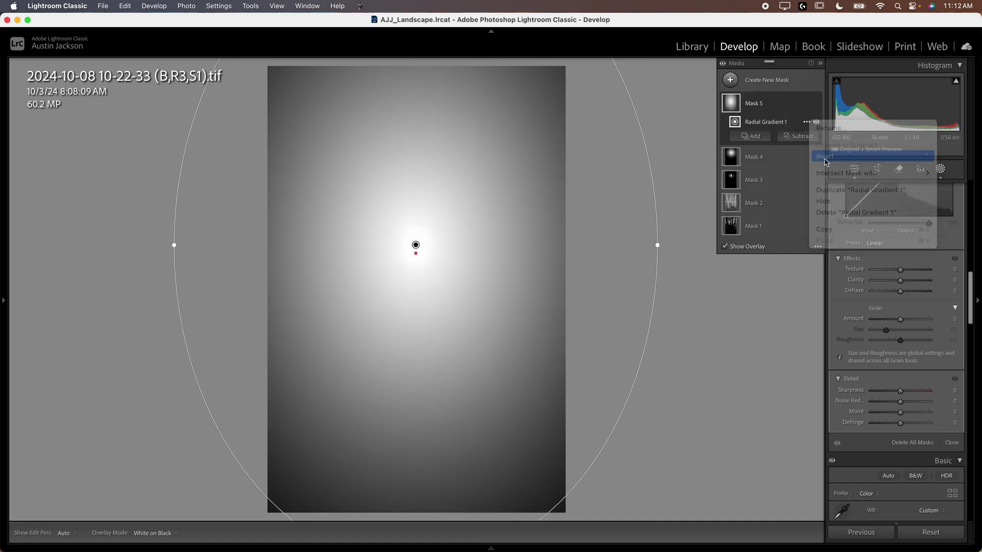
drag(416, 245, 417, 267)
Step: Set the edge mask to Feather 64, Exposure -1.11 and Highlights +76, reshaping the ellipse to fit
scroll(916, 266, up, 10)
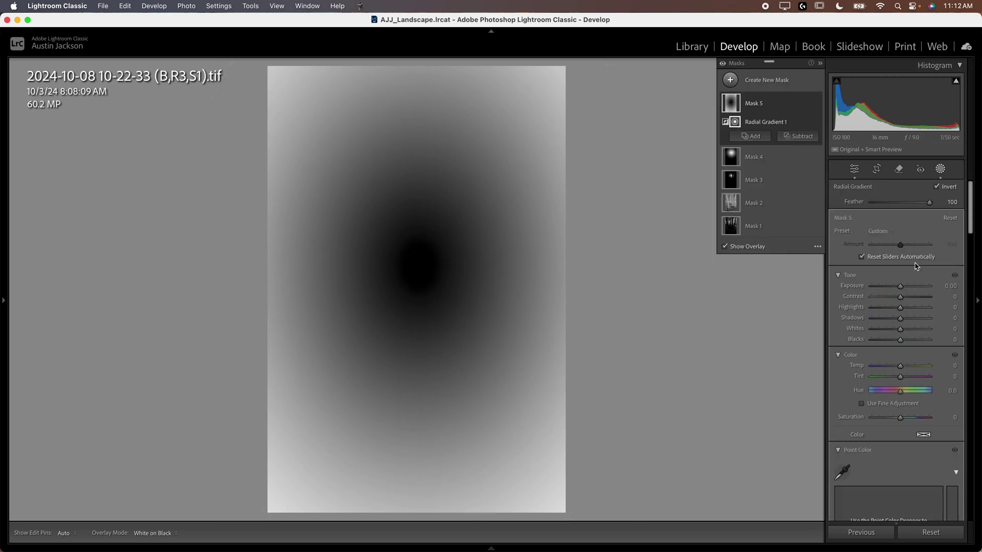
drag(929, 202, 908, 202)
drag(890, 288, 899, 288)
drag(420, 263, 428, 264)
drag(187, 270, 160, 270)
drag(433, 271, 430, 271)
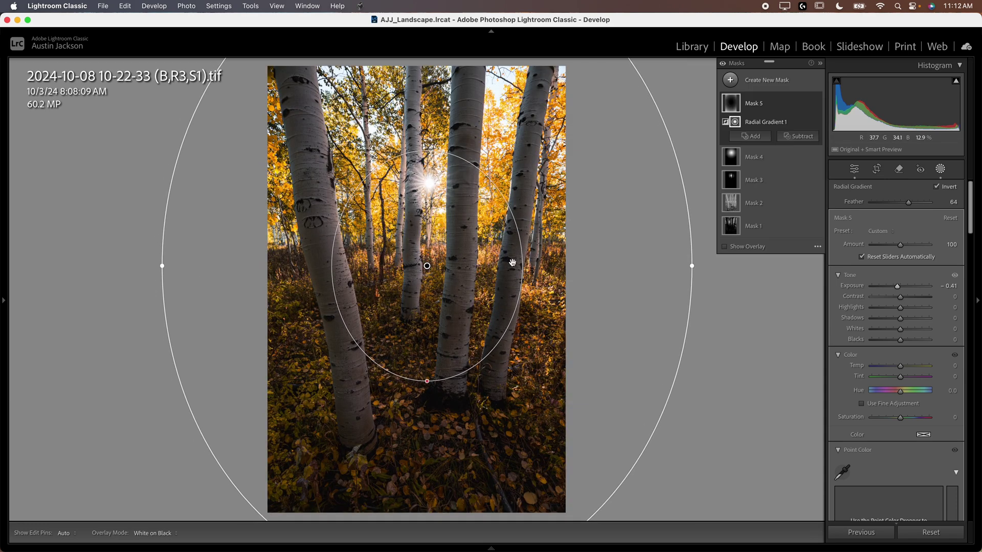
drag(898, 286, 918, 309)
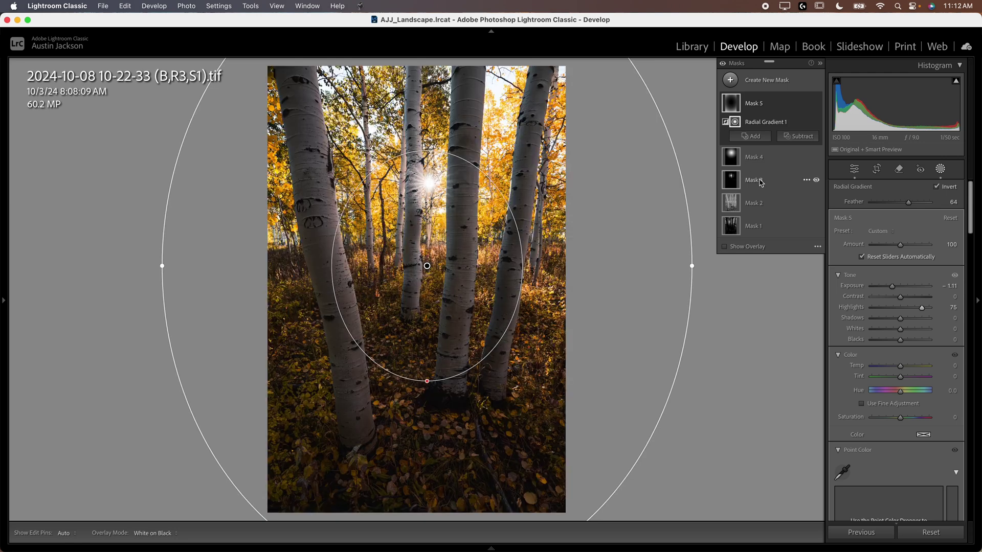
click(748, 82)
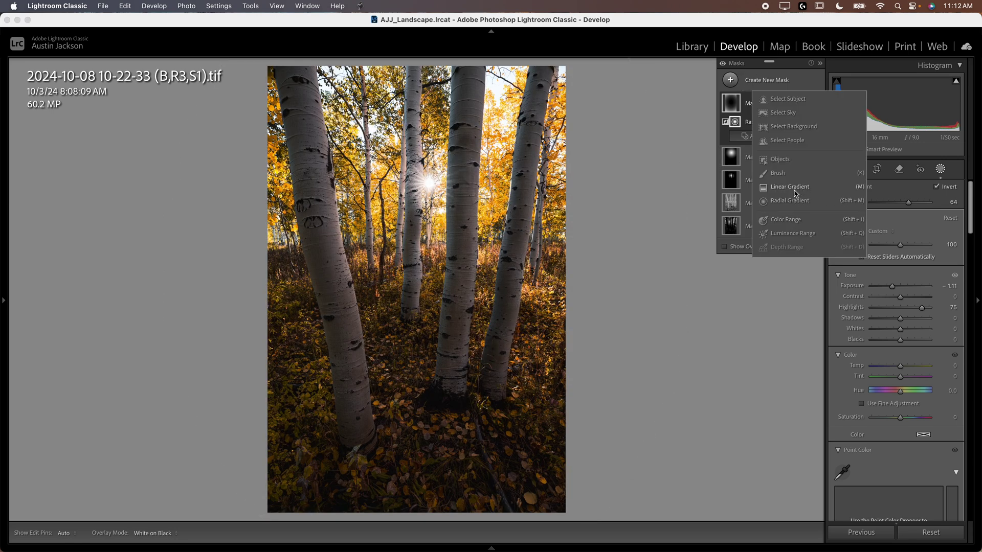
Step: Add a linear gradient rising from the bottom with Exposure -0.15 to darken the foreground
click(790, 187)
drag(392, 477, 397, 241)
drag(894, 271, 900, 274)
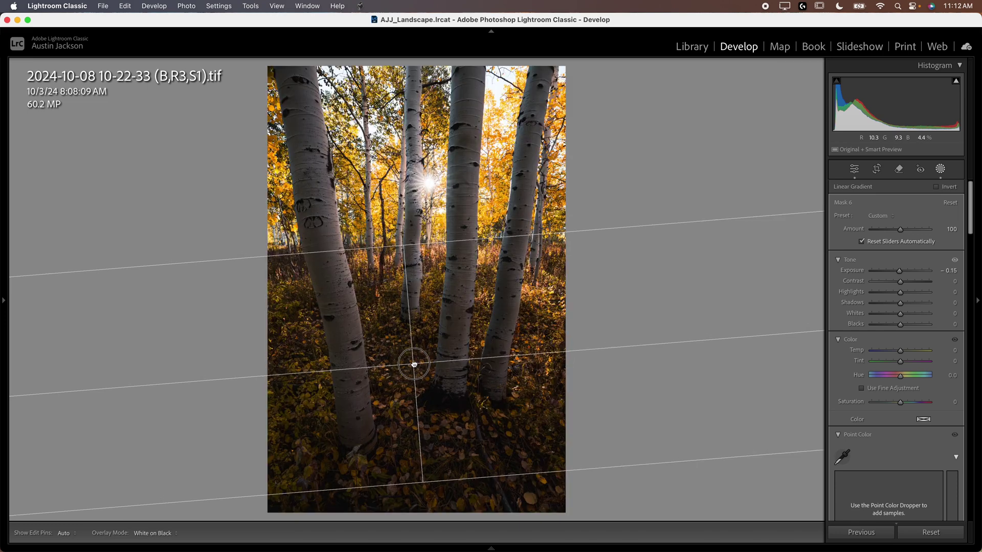
Step: Add a radial gradient at Exposure +0.30 positioned down and right, then close Masking
click(767, 80)
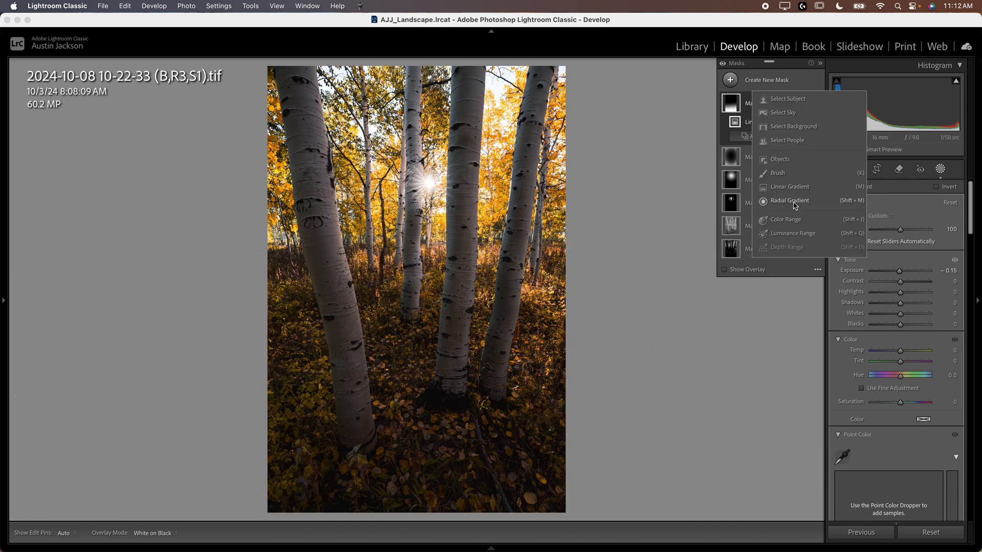
click(762, 201)
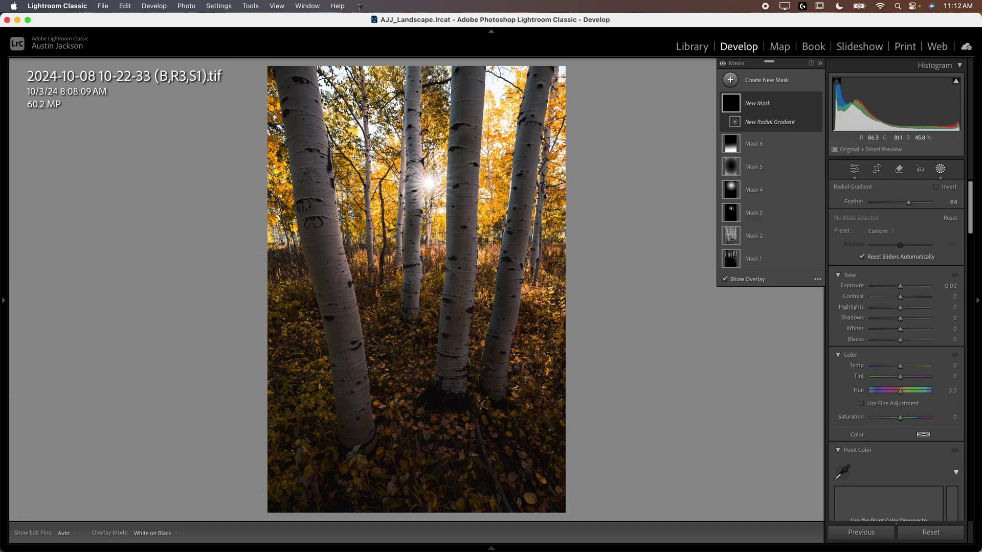
drag(355, 158, 557, 401)
drag(353, 158, 414, 266)
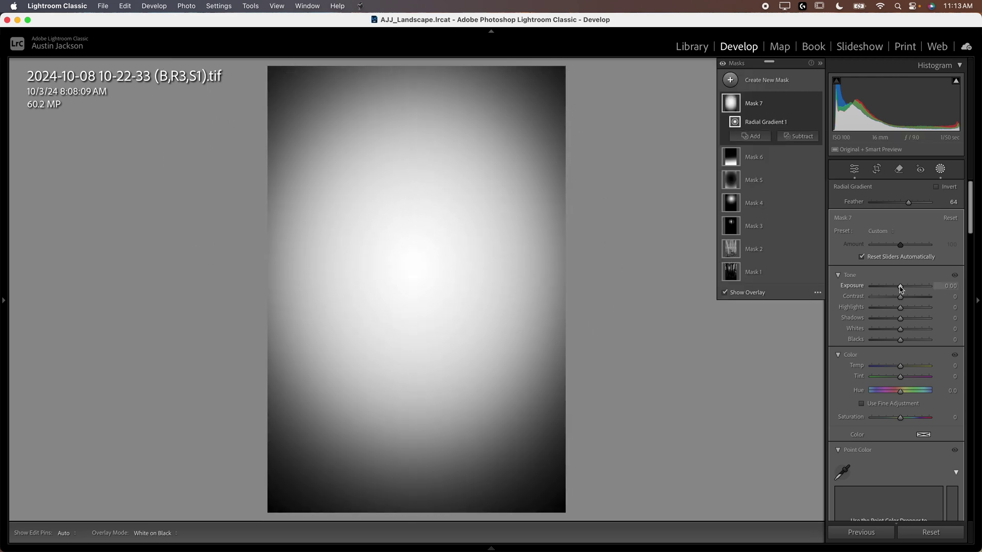
drag(900, 289, 903, 286)
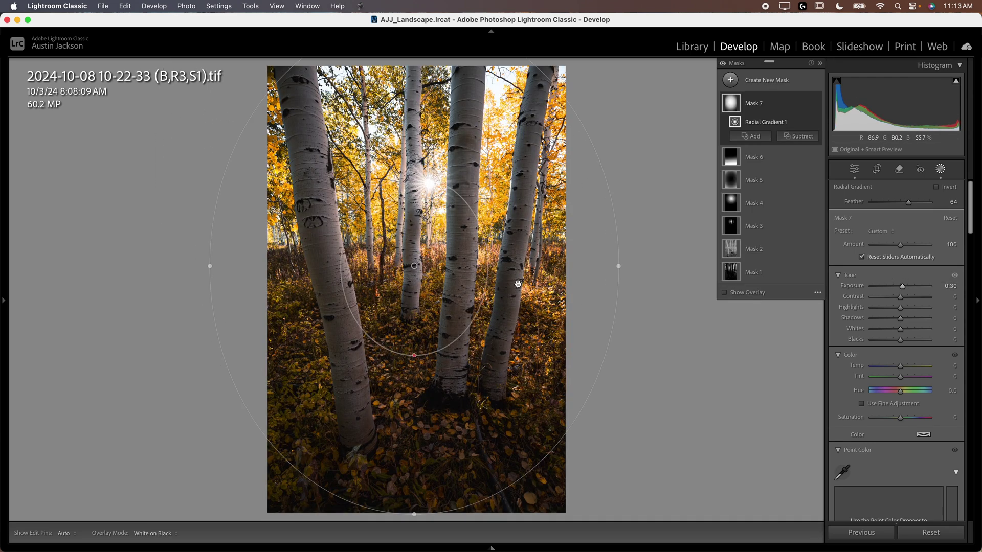
drag(414, 266, 425, 283)
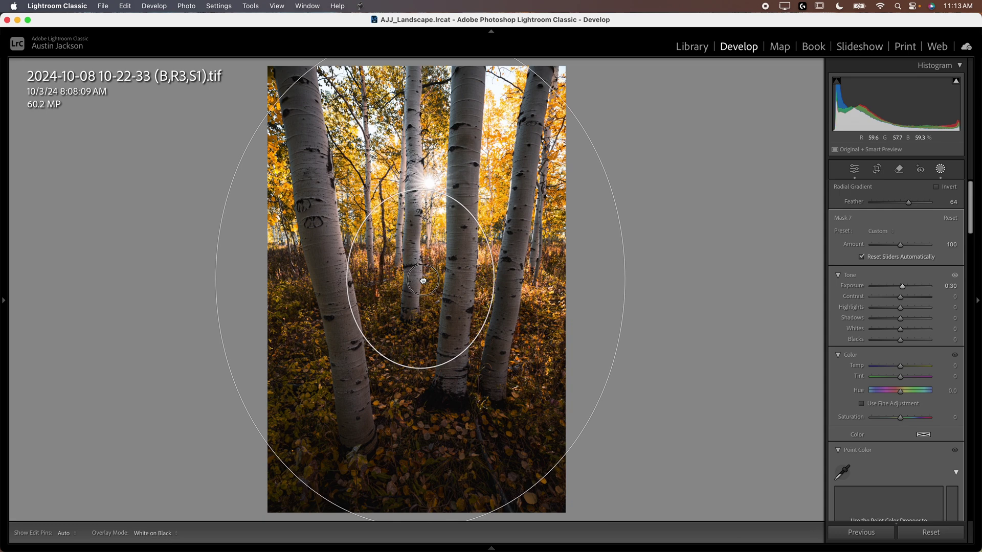
click(940, 169)
Step: Zoom to 1:1 on the aspens and set Sharpening to Amount 55, Radius 0.5, Detail 100, Masking 94
scroll(913, 322, down, 15)
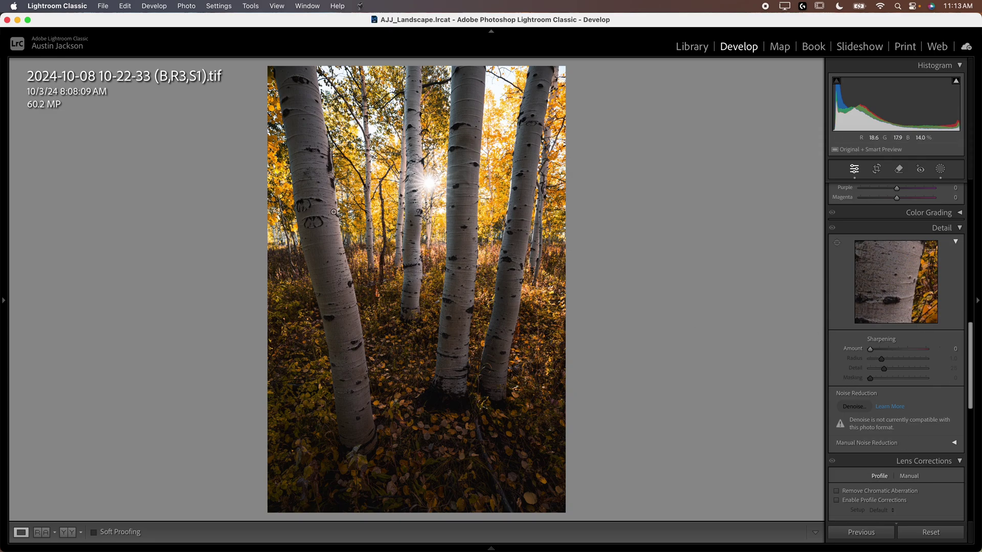
click(429, 245)
click(429, 245)
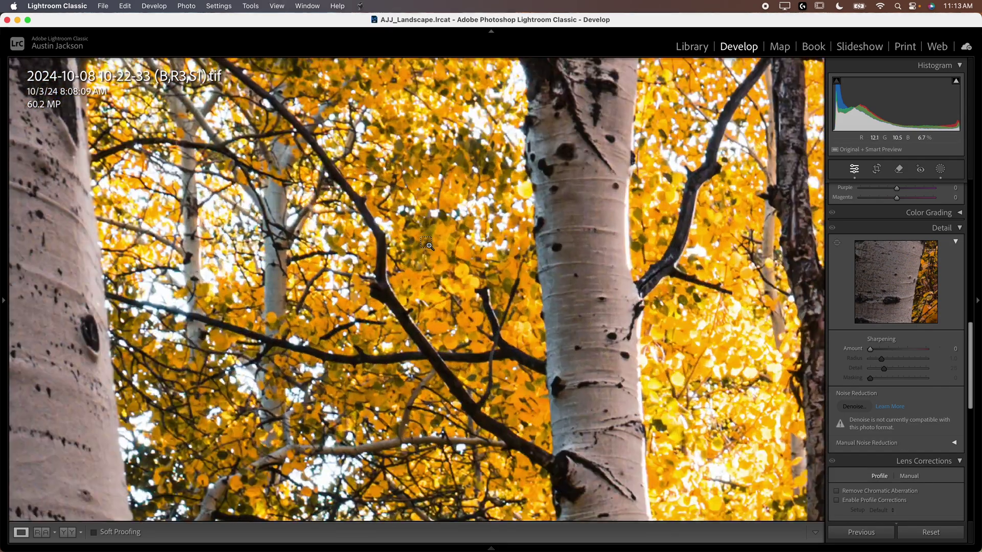
drag(428, 244, 588, 280)
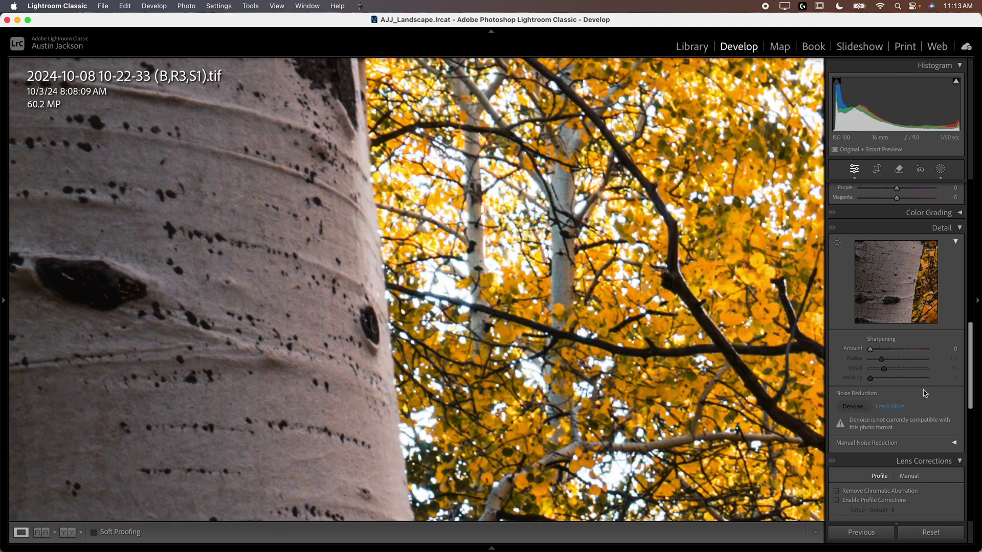
drag(870, 352, 923, 381)
key(z)
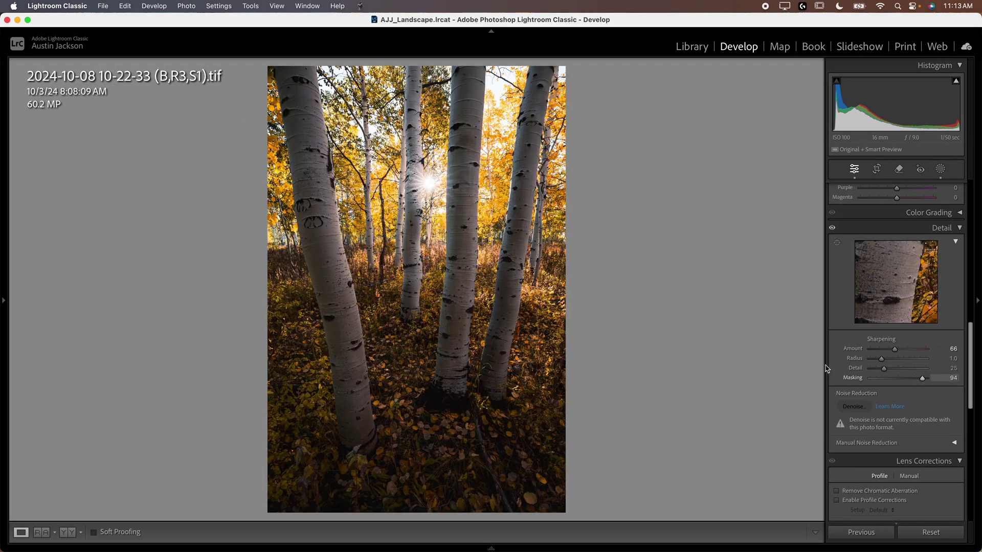
key(z)
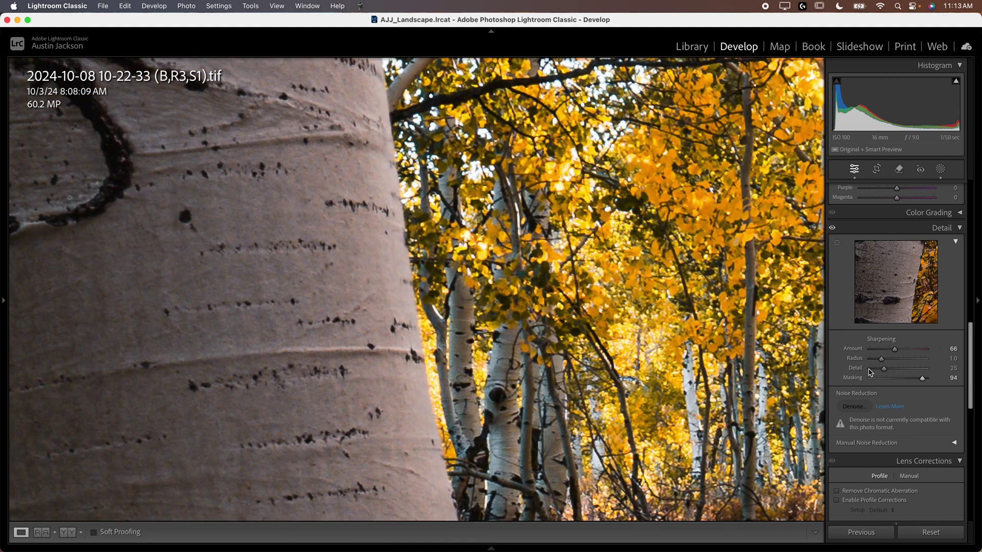
drag(884, 369, 933, 353)
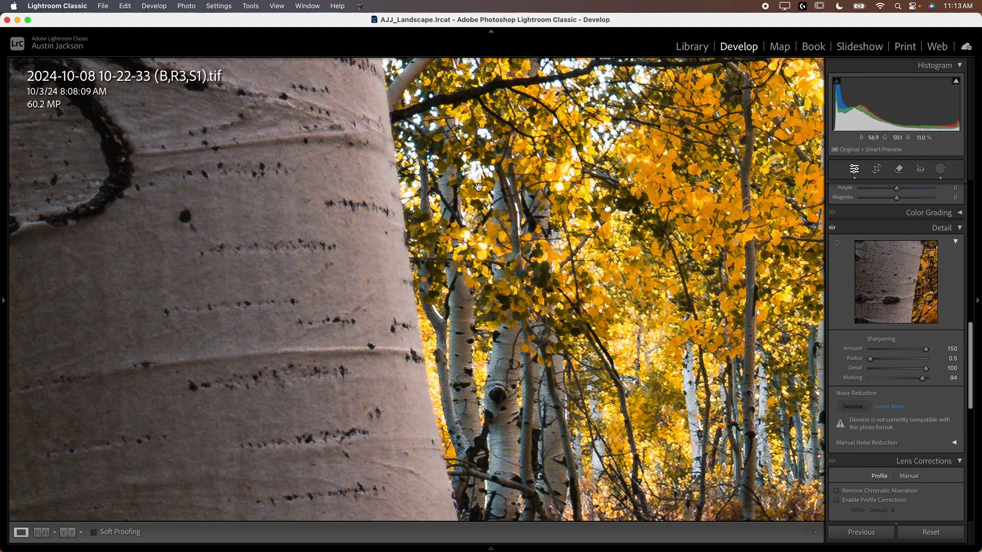
drag(925, 349, 890, 351)
click(412, 161)
Step: Turn on Remove Chromatic Aberration in Lens Corrections
scroll(894, 436, down, 4)
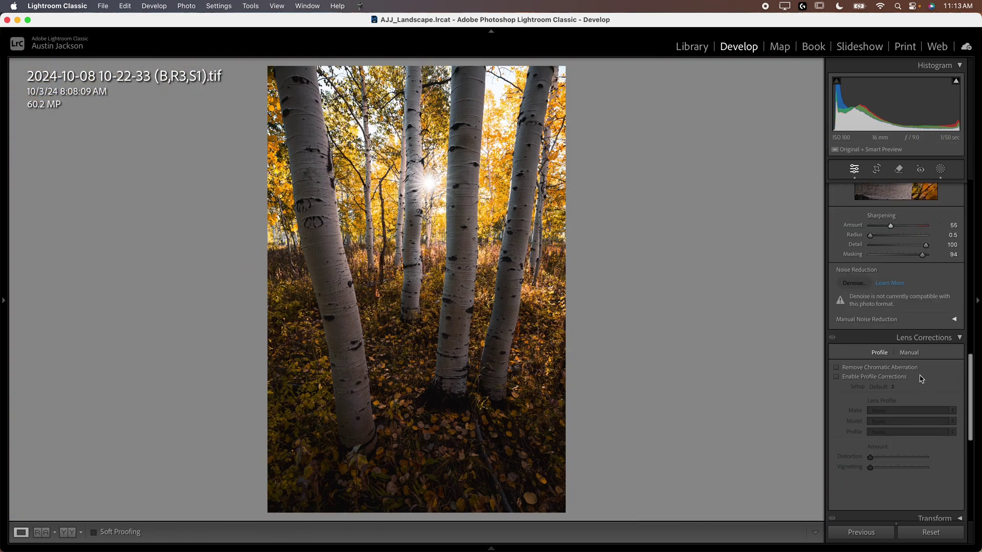
click(880, 368)
scroll(877, 388, down, 10)
scroll(879, 412, up, 1)
scroll(878, 412, up, 15)
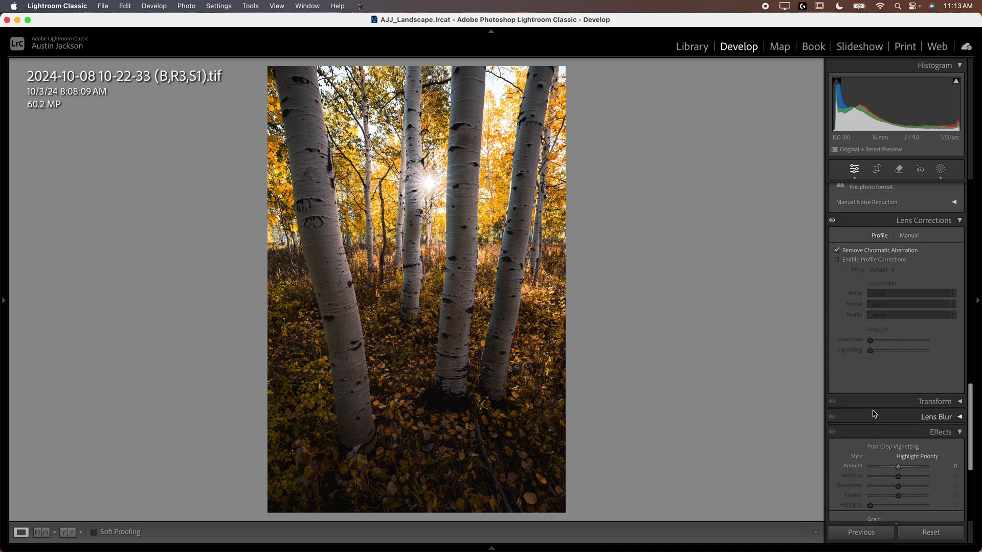
Step: Toggle between the unedited original and the edited aspen photo twice, ending on the edit
key(backslash)
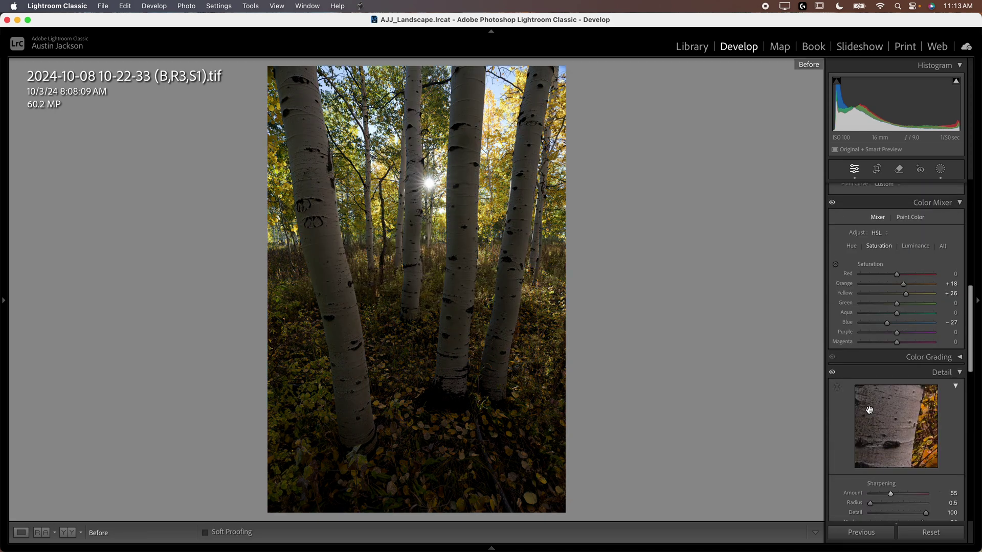
key(backslash)
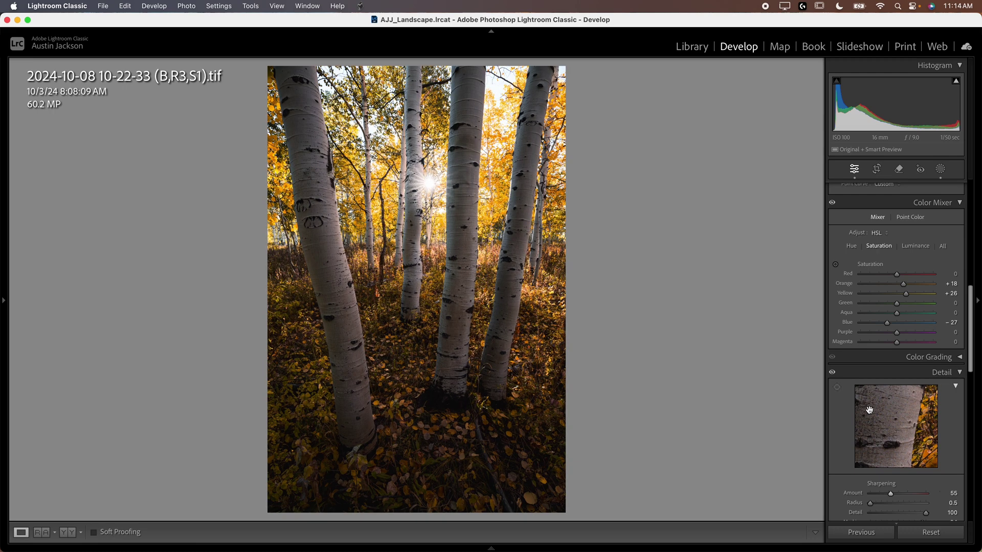
key(backslash)
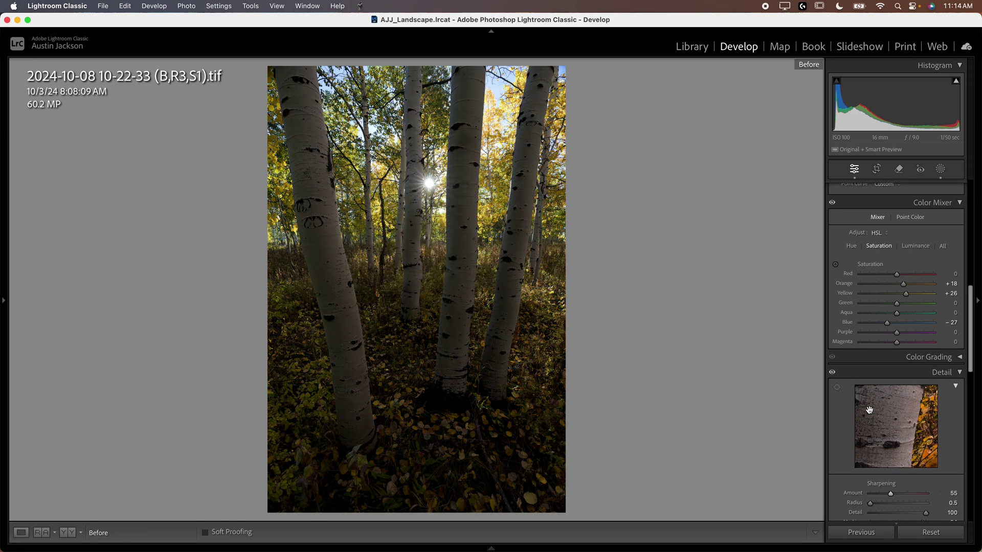
key(backslash)
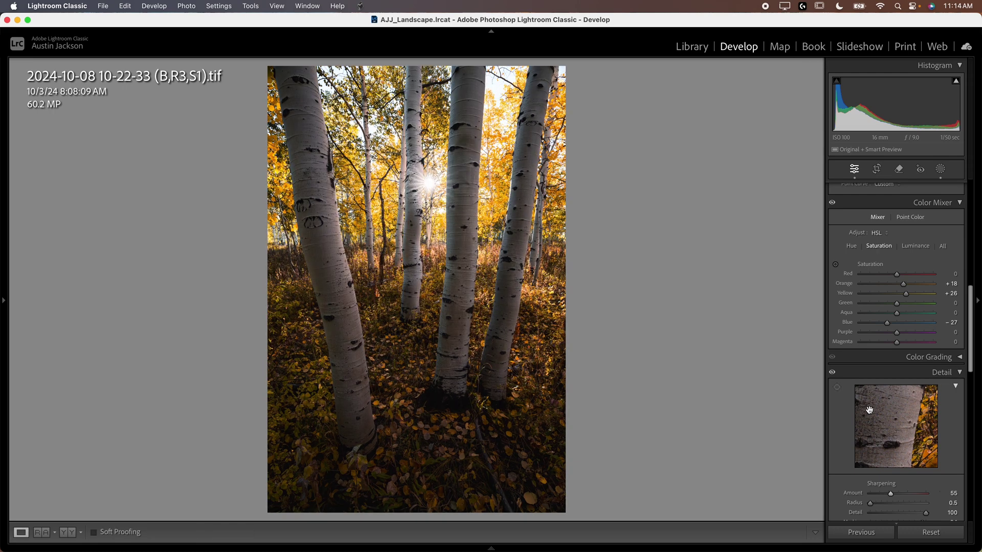